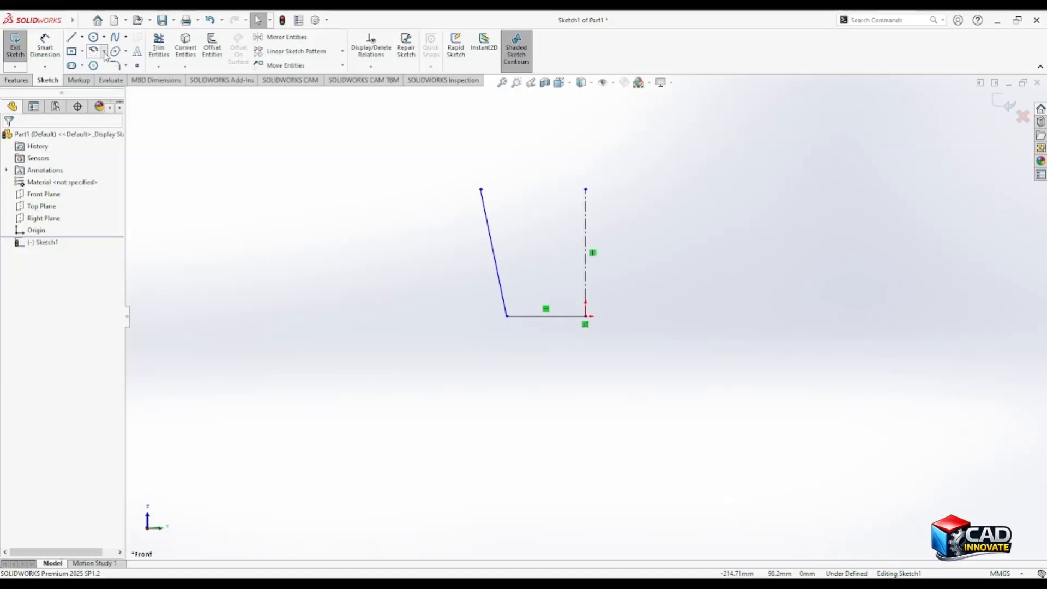
# Sketch a three-point arc with a radius of about 8 mm, curving outward from the slanted line's upper endpoint.
pyautogui.click(104, 53)
pyautogui.click(116, 90)
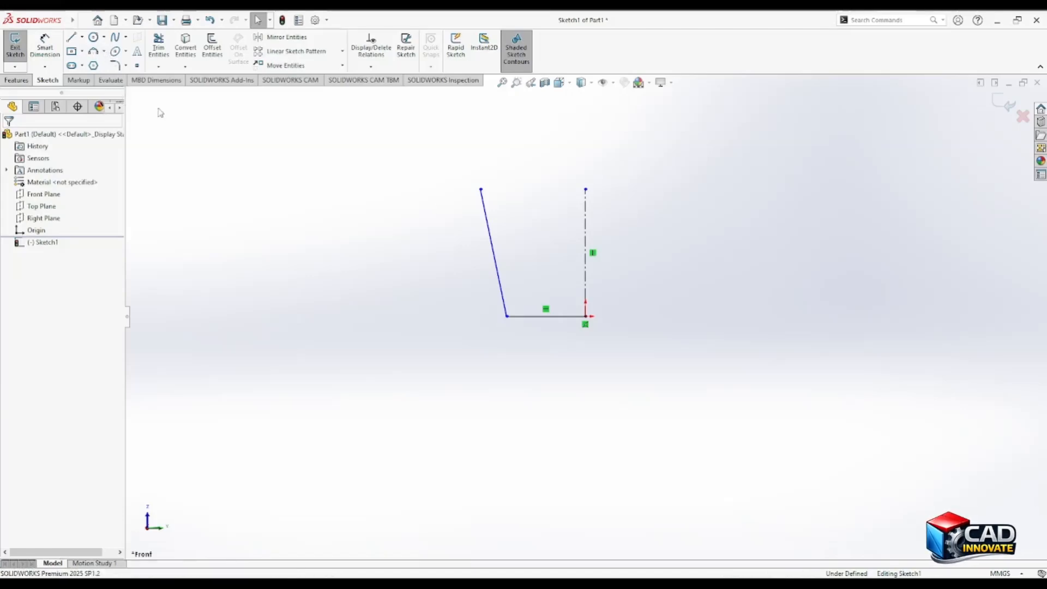
pyautogui.click(451, 203)
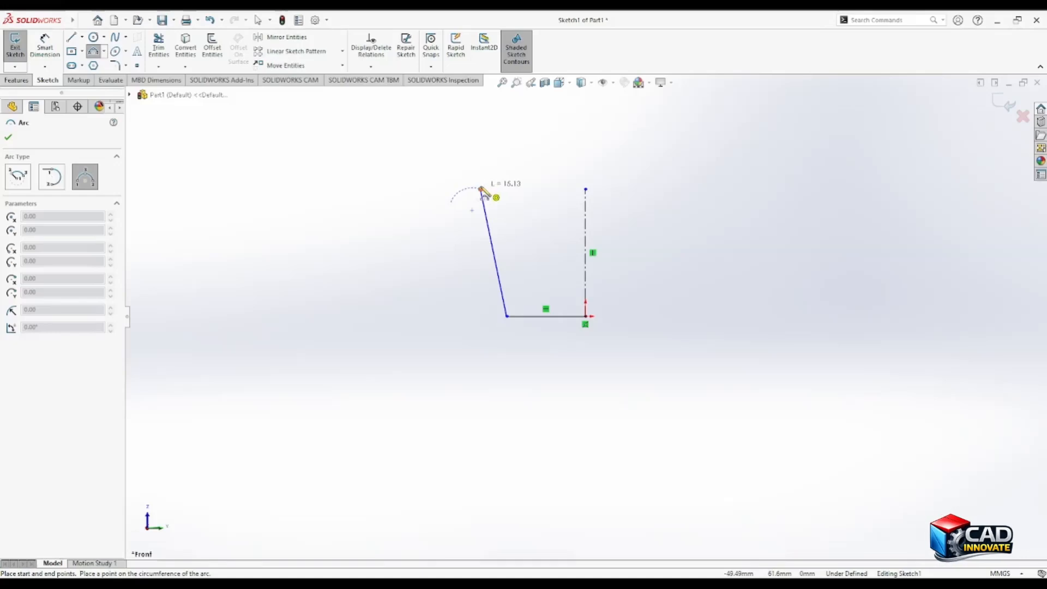
pyautogui.click(480, 189)
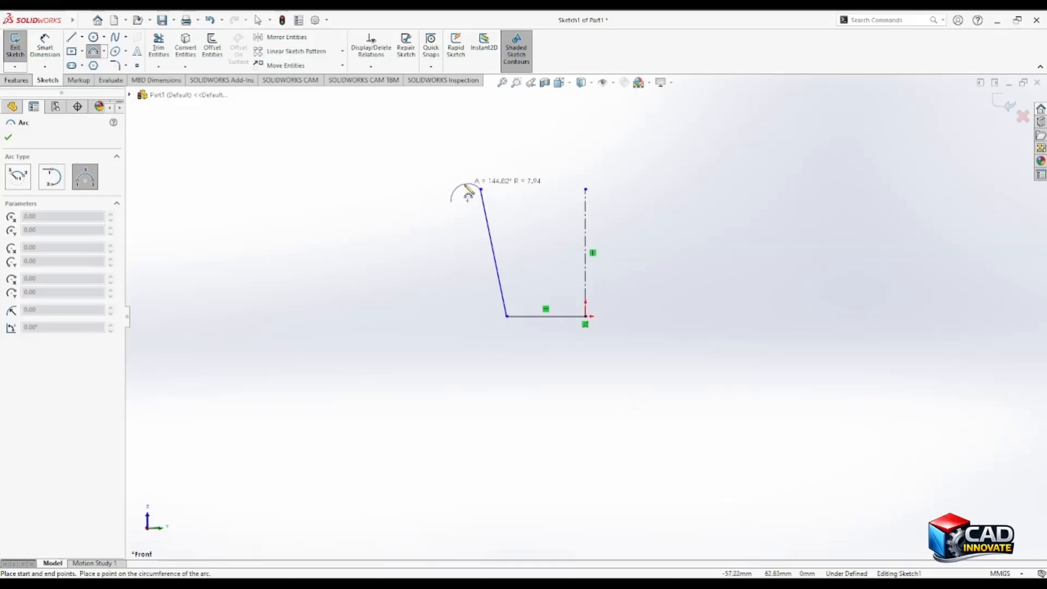
pyautogui.click(466, 188)
pyautogui.press('Escape')
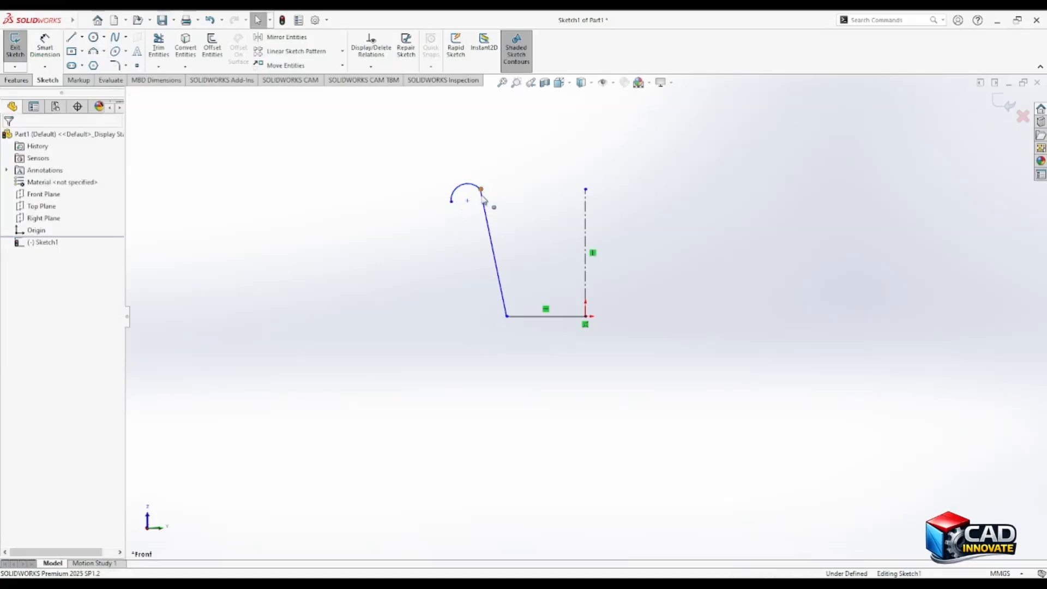
# Make the arc tangent to the slanted line and shrink it by moving its free end closer to the line.
pyautogui.click(472, 188)
pyautogui.click(472, 188)
pyautogui.keyDown('ctrl'); pyautogui.click(484, 207); pyautogui.keyUp('ctrl')
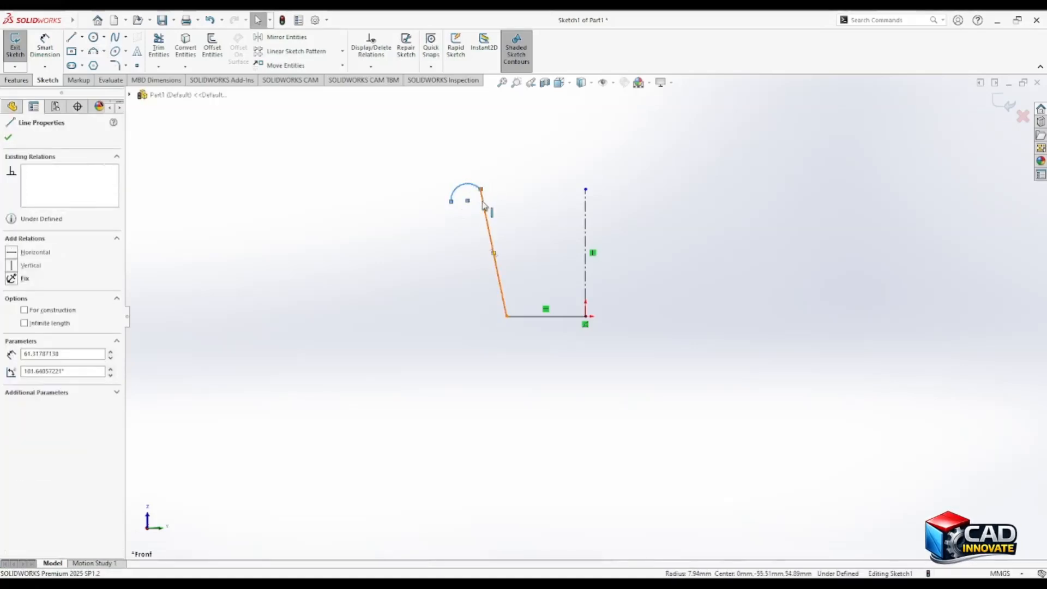
pyautogui.click(518, 158)
pyautogui.click(434, 274)
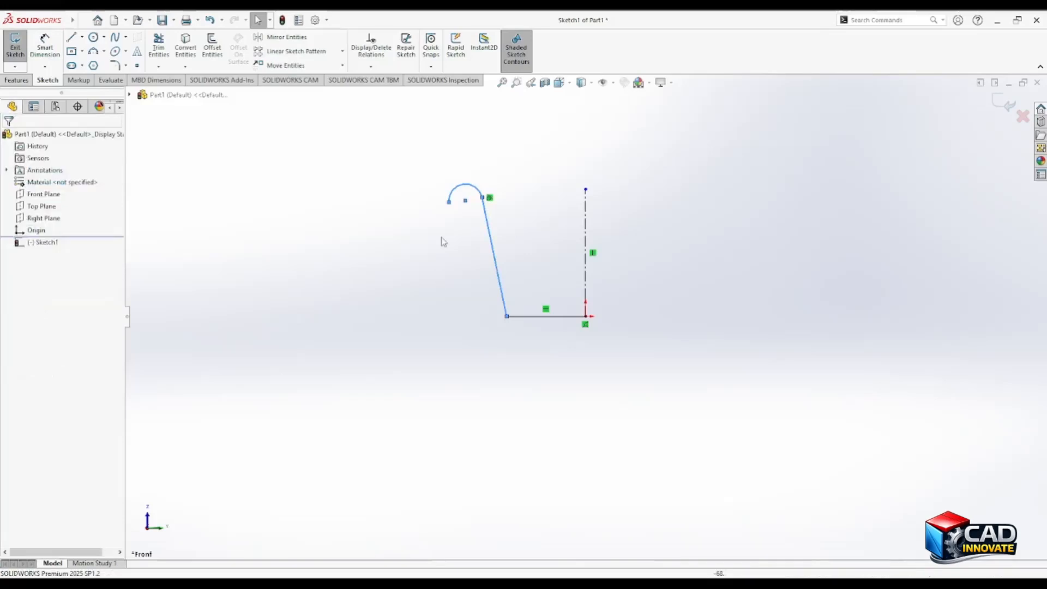
pyautogui.moveTo(450, 203); pyautogui.dragTo(461, 201)
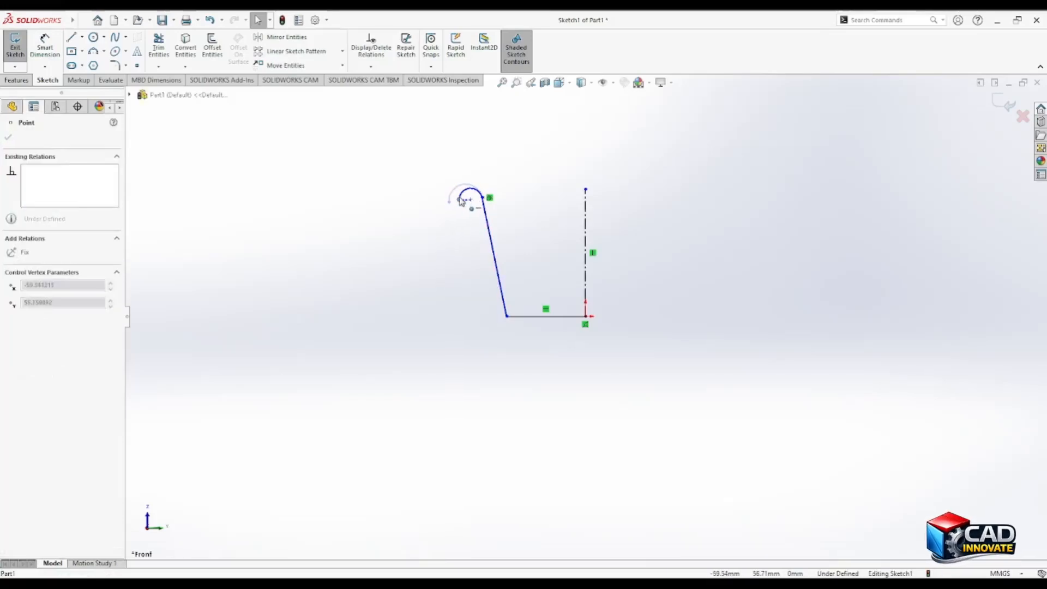
pyautogui.click(467, 224)
# Dimension the base line to 200 mm, the height to 320 mm, the wall angle to 105° and the arc radius to 20 mm.
pyautogui.scroll(-1, 467, 221)
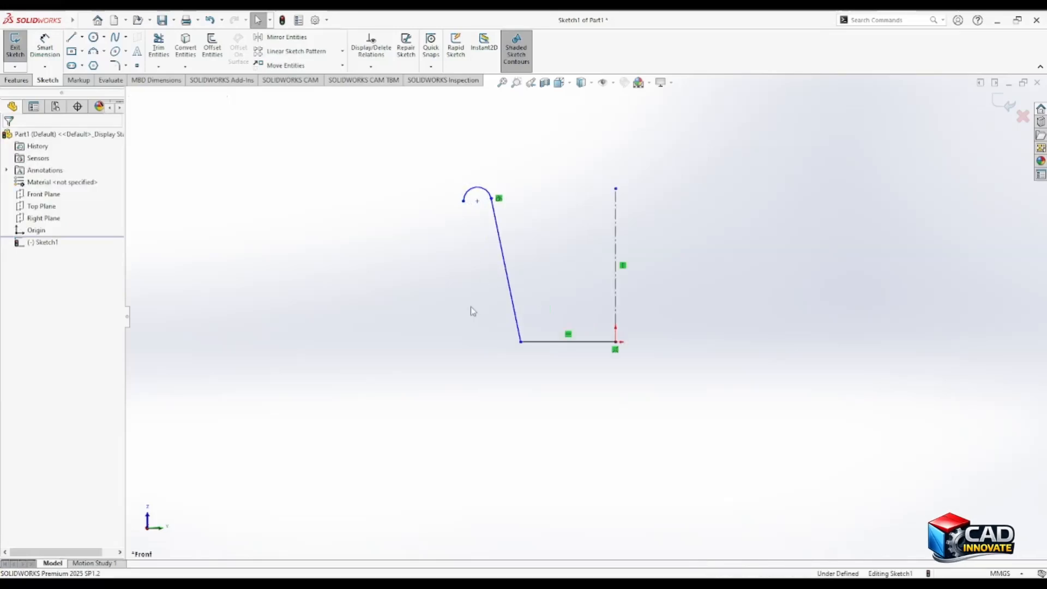
pyautogui.click(44, 47)
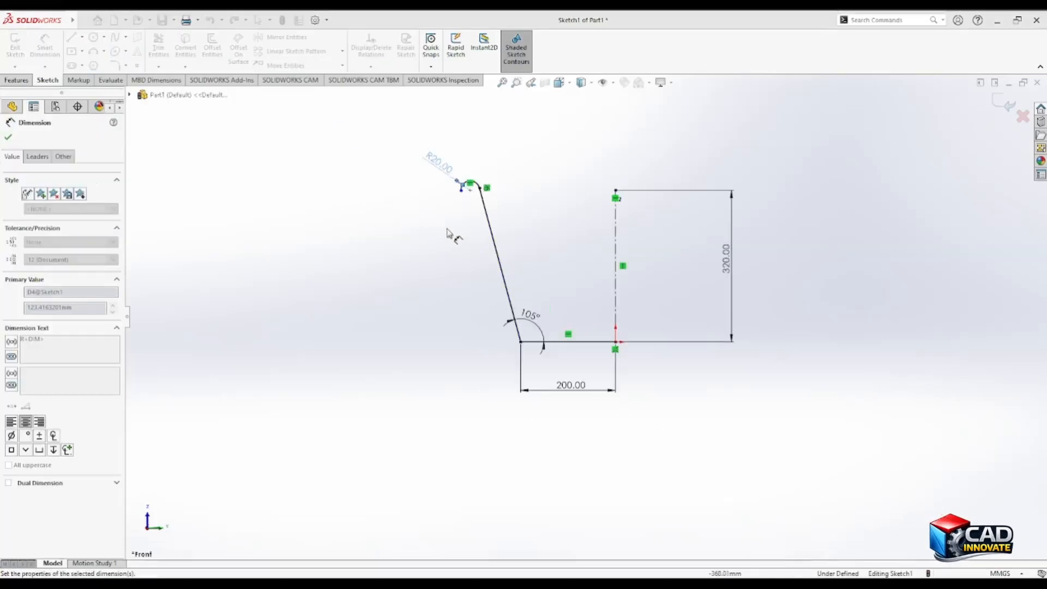
pyautogui.scroll(-3, 469, 221)
pyautogui.press('Escape')
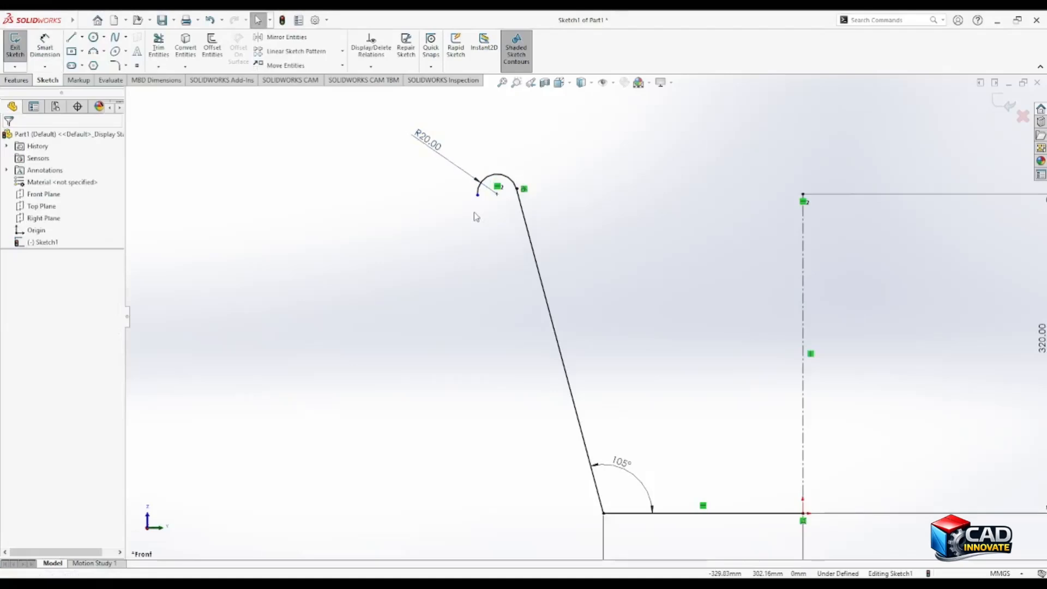
# Add a horizontal relation between the arc's free endpoint and its centre point.
pyautogui.click(477, 195)
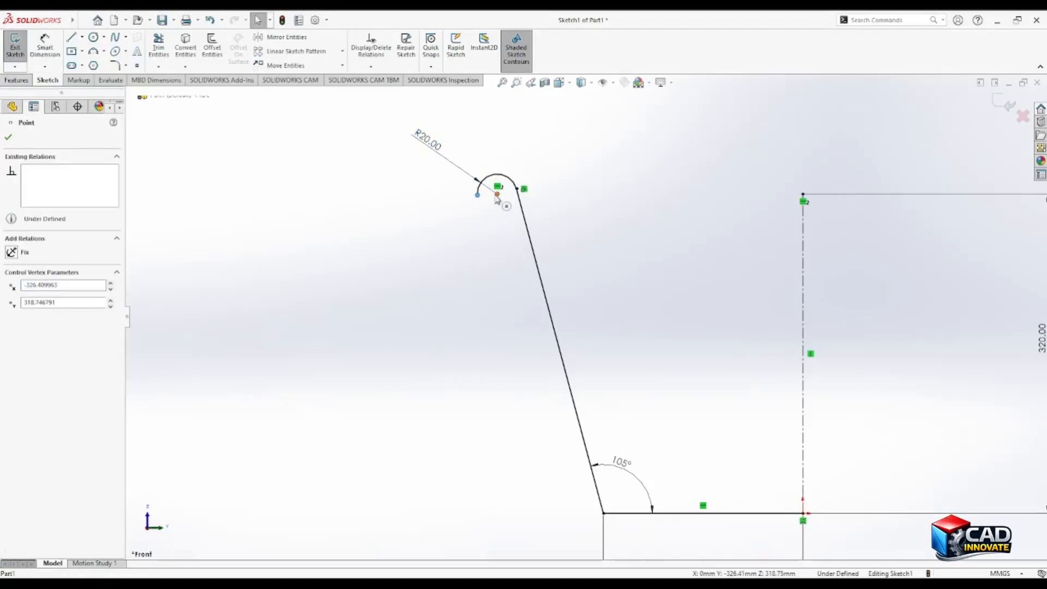
pyautogui.keyDown('ctrl'); pyautogui.click(498, 194); pyautogui.keyUp('ctrl')
pyautogui.click(529, 154)
pyautogui.click(503, 272)
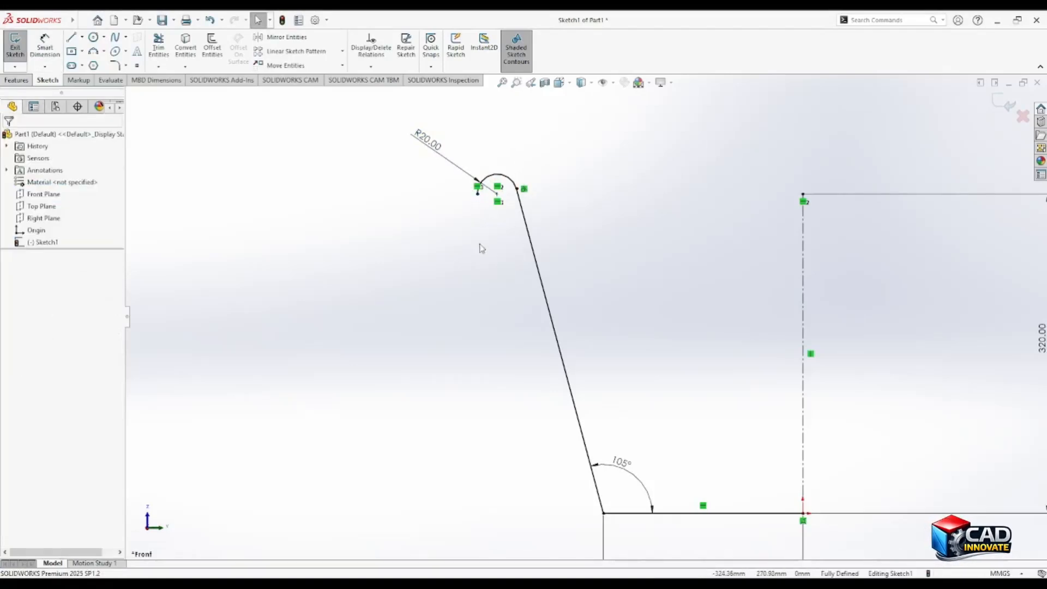
# Apply a 20 mm sketch fillet to the corner between the slanted wall line and the base line.
pyautogui.scroll(4, 442, 283)
pyautogui.scroll(-1, 516, 376)
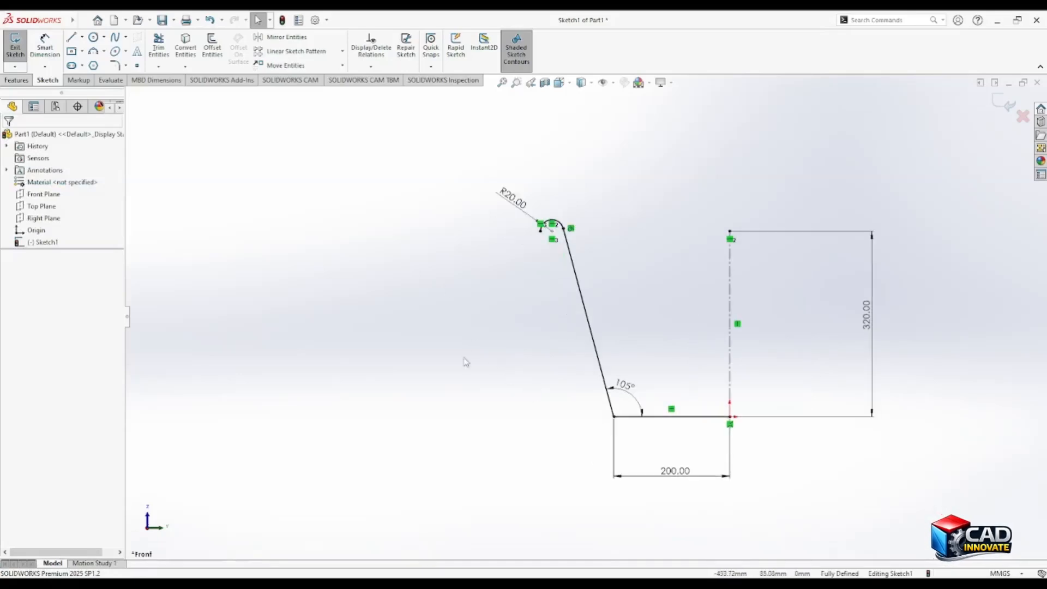
pyautogui.click(114, 66)
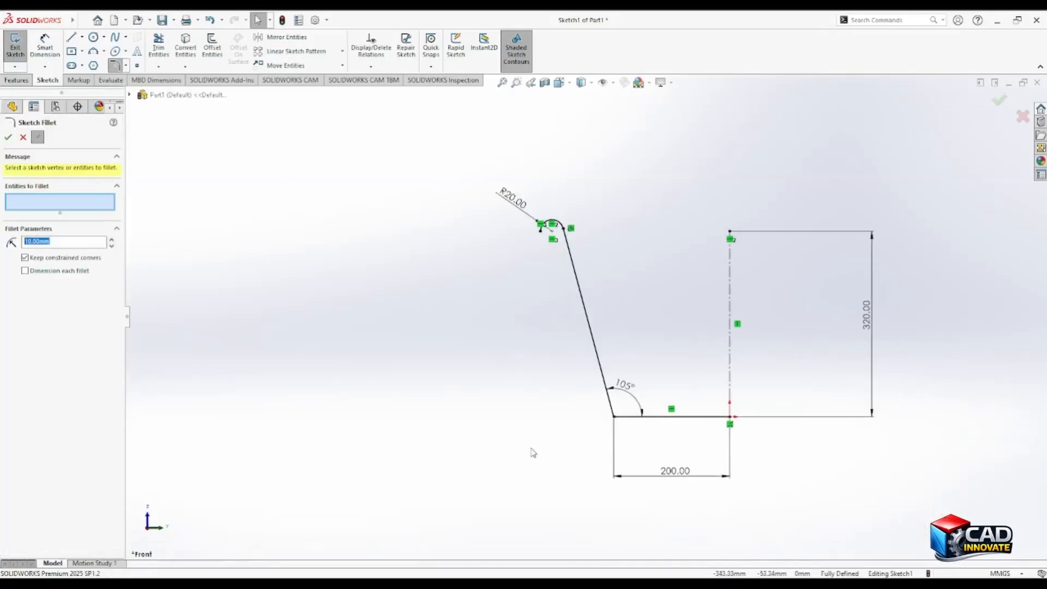
pyautogui.click(615, 418)
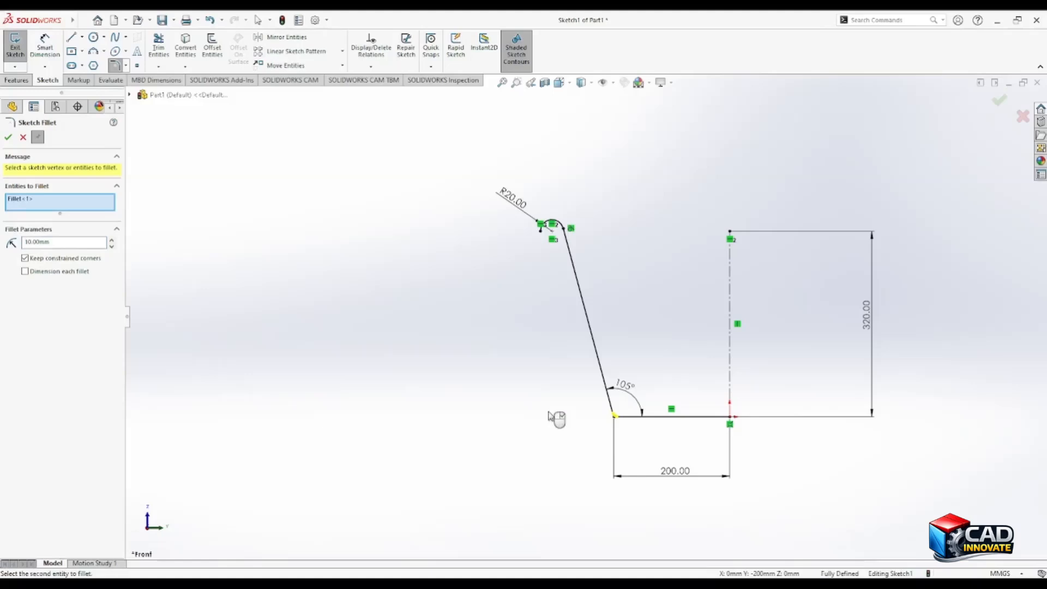
pyautogui.moveTo(72, 241); pyautogui.dragTo(17, 256)
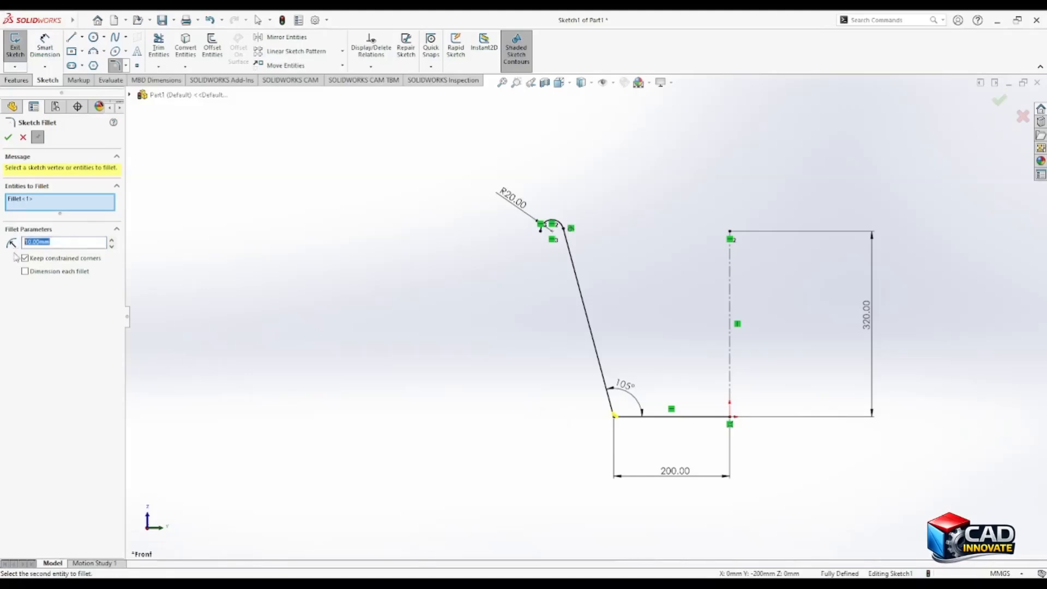
pyautogui.write('20')
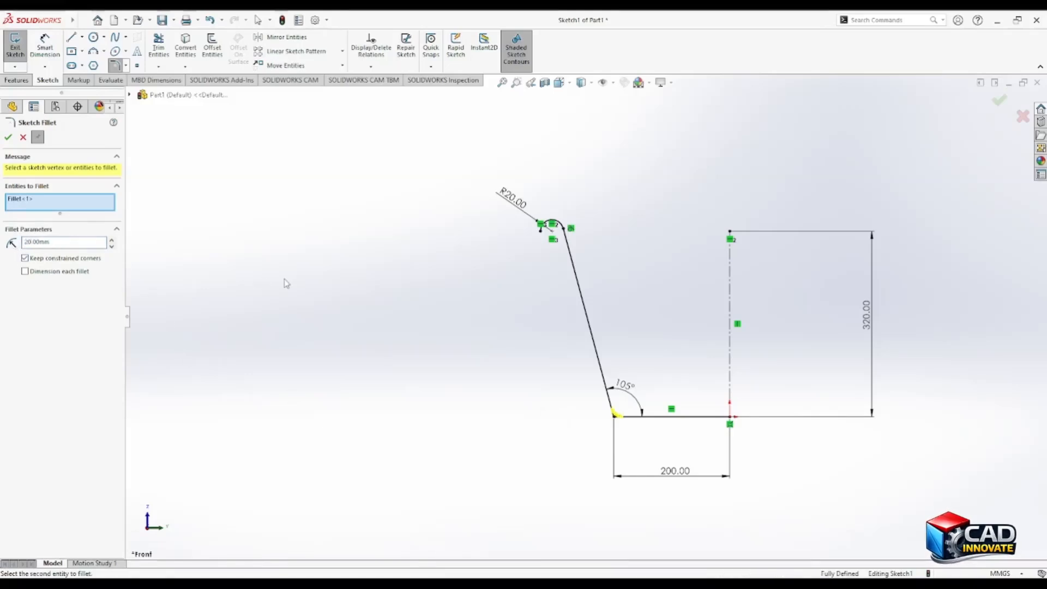
pyautogui.press('Return')
pyautogui.click(8, 138)
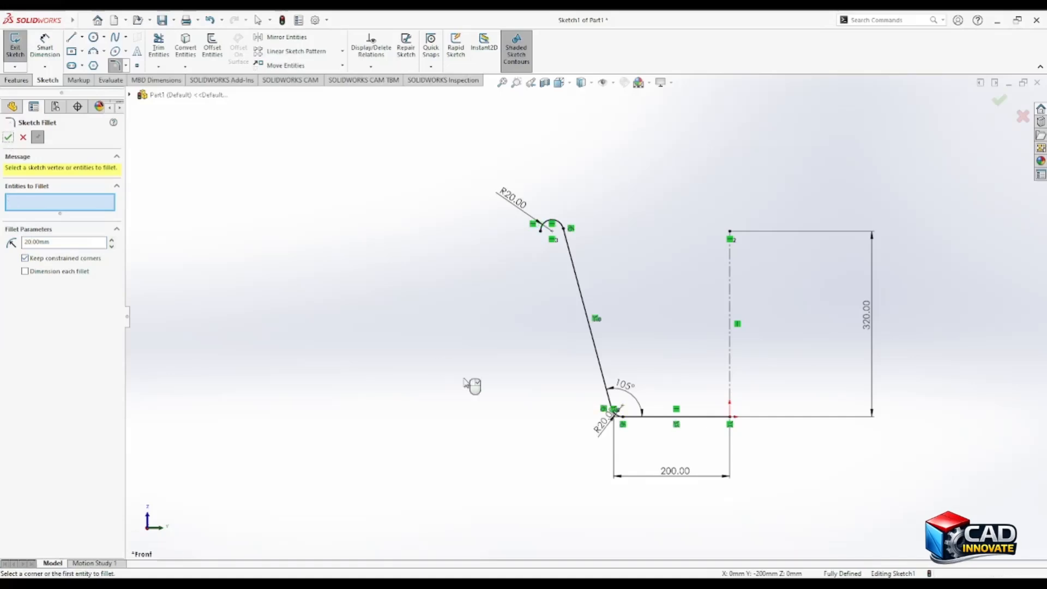
pyautogui.click(7, 137)
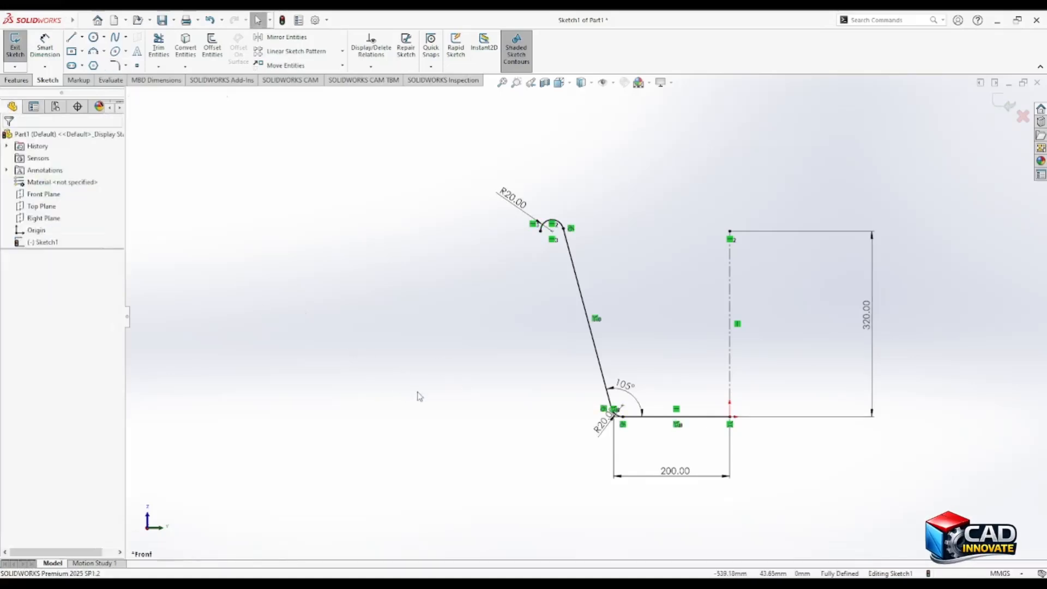
# Offset the whole profile chain 3 mm toward the centerline and close the gap at the lip's free end with a short line.
pyautogui.click(212, 49)
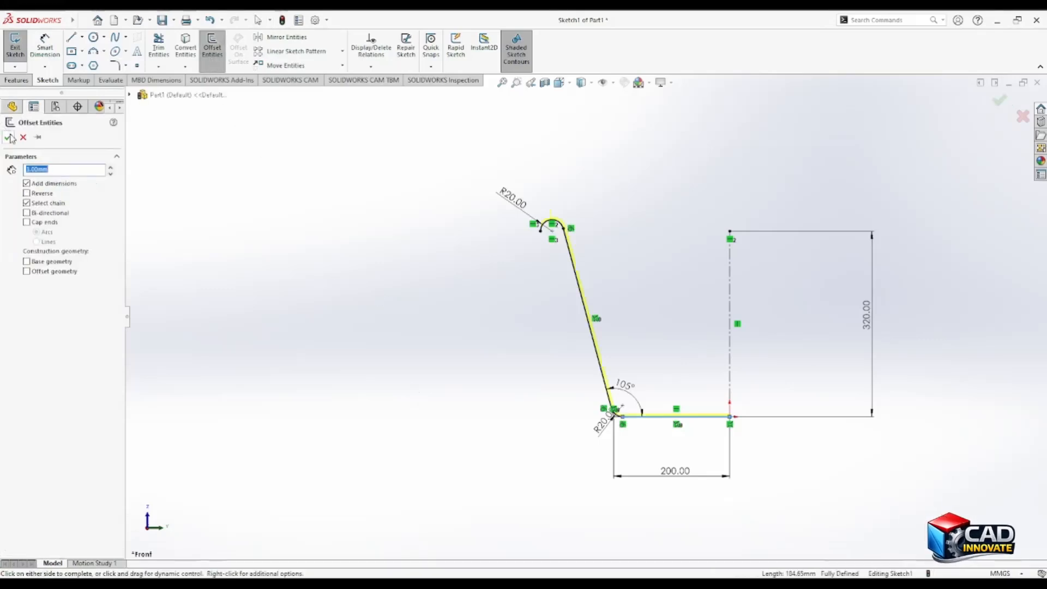
pyautogui.click(8, 137)
pyautogui.scroll(-6, 545, 249)
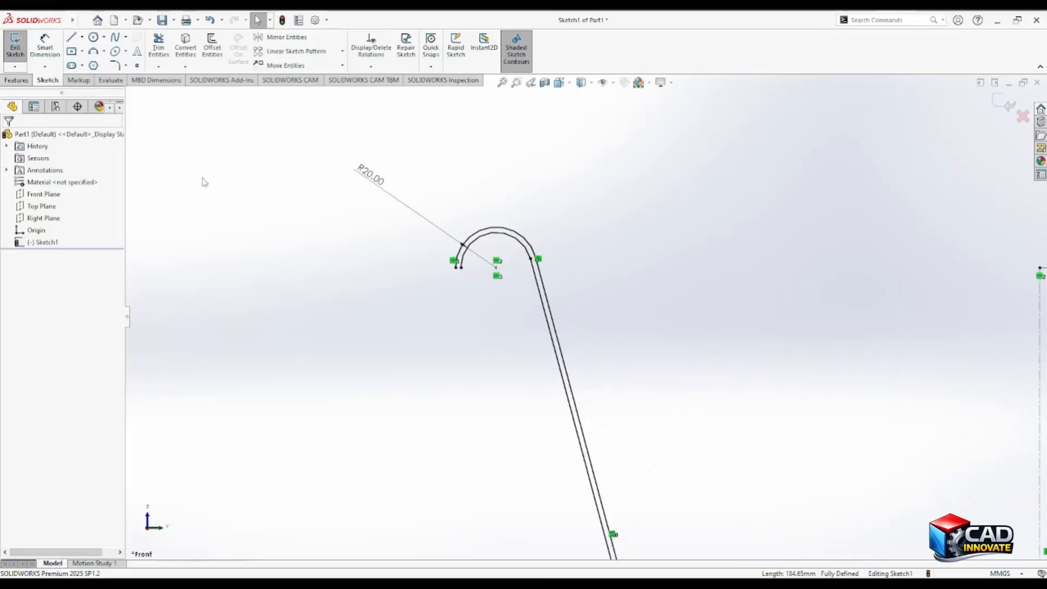
pyautogui.click(70, 39)
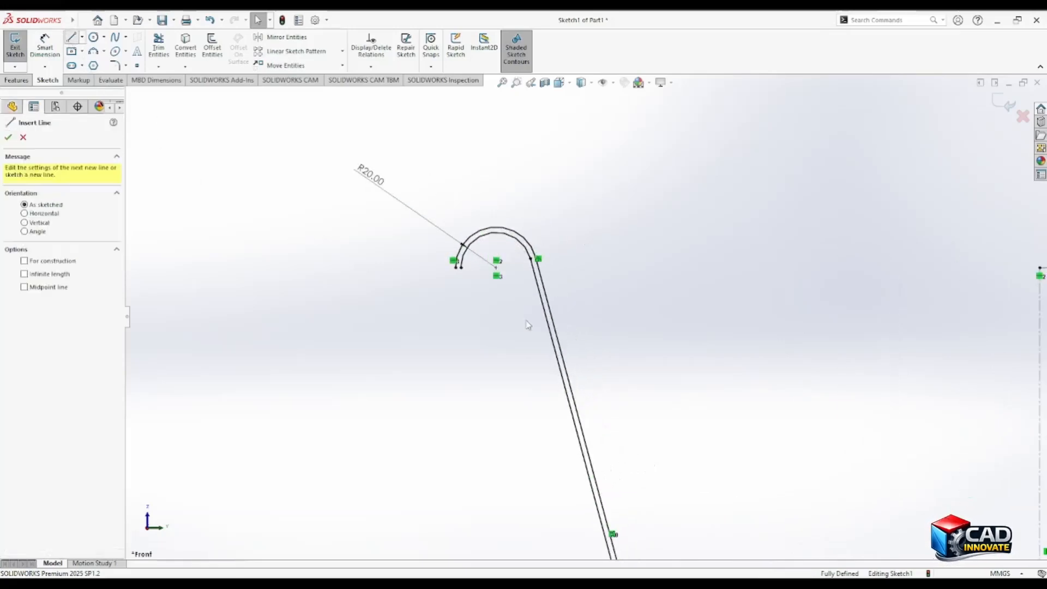
pyautogui.click(457, 268)
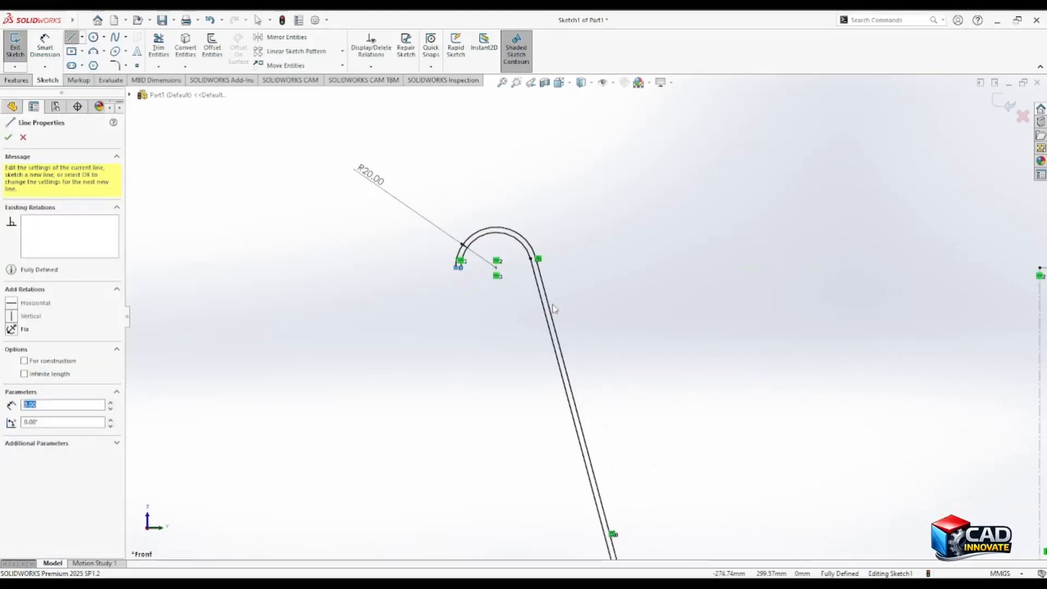
pyautogui.press('Escape')
# Close the base end of the profile with a short vertical line at the origin joining the two offset base lines.
pyautogui.scroll(10, 433, 314)
pyautogui.scroll(-4, 619, 372)
pyautogui.scroll(-5, 618, 374)
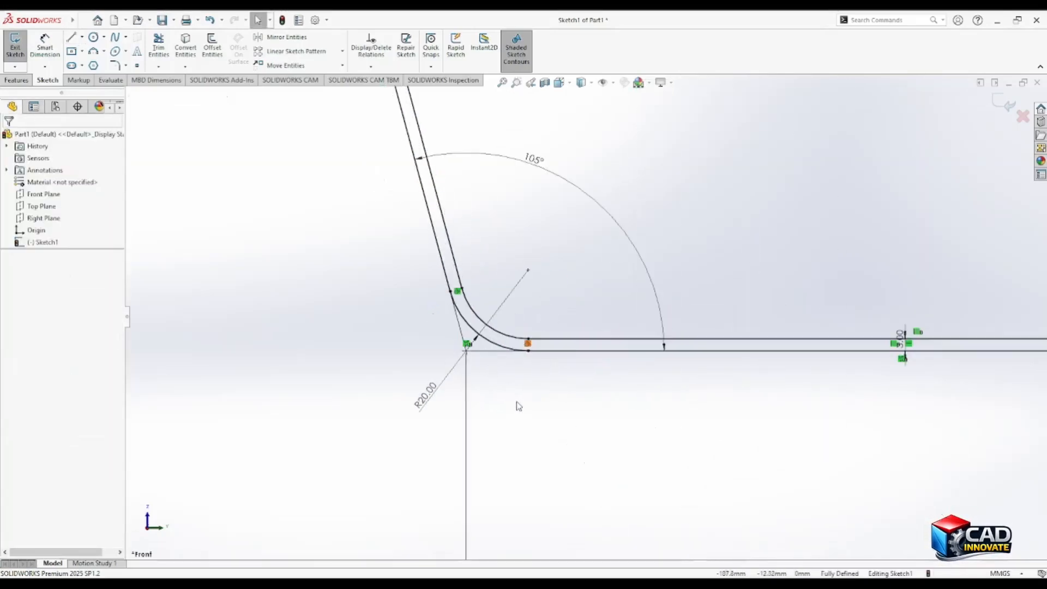
pyautogui.scroll(2, 519, 410)
pyautogui.scroll(-4, 774, 349)
pyautogui.scroll(-1, 545, 258)
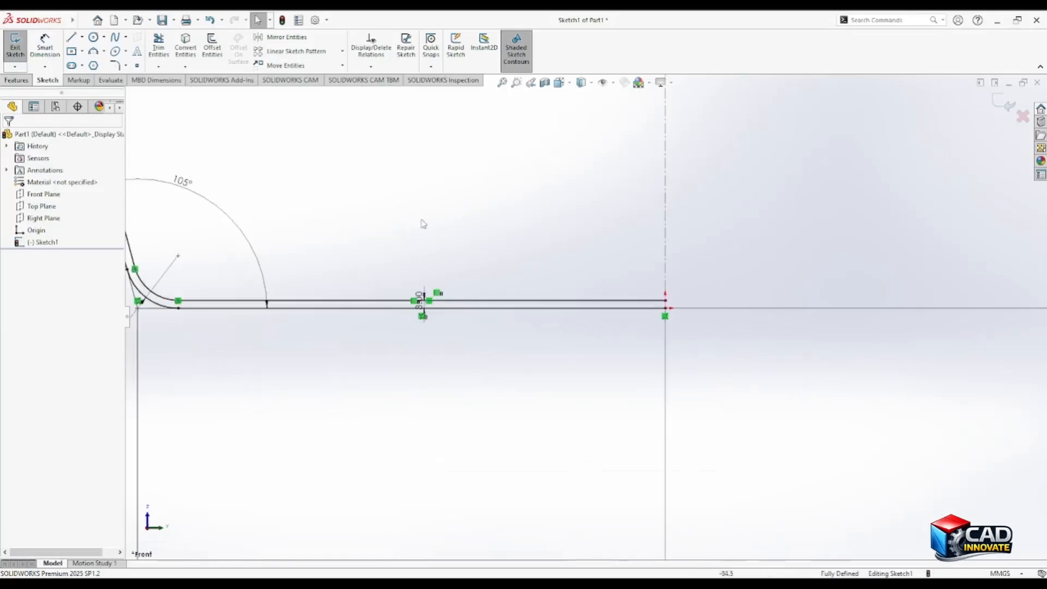
pyautogui.click(71, 37)
pyautogui.scroll(-3, 730, 308)
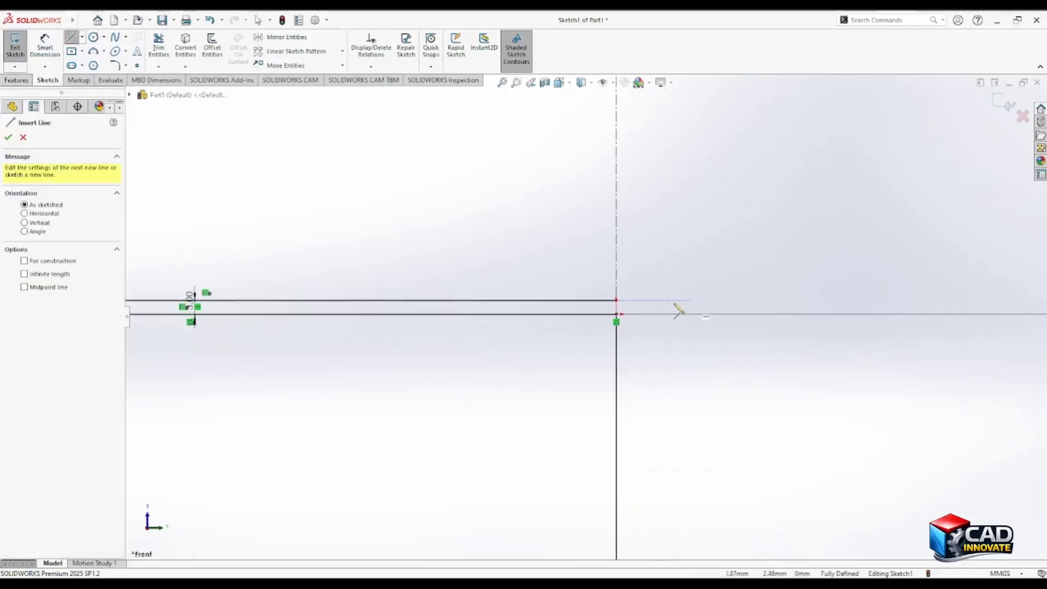
pyautogui.click(616, 300)
pyautogui.click(616, 313)
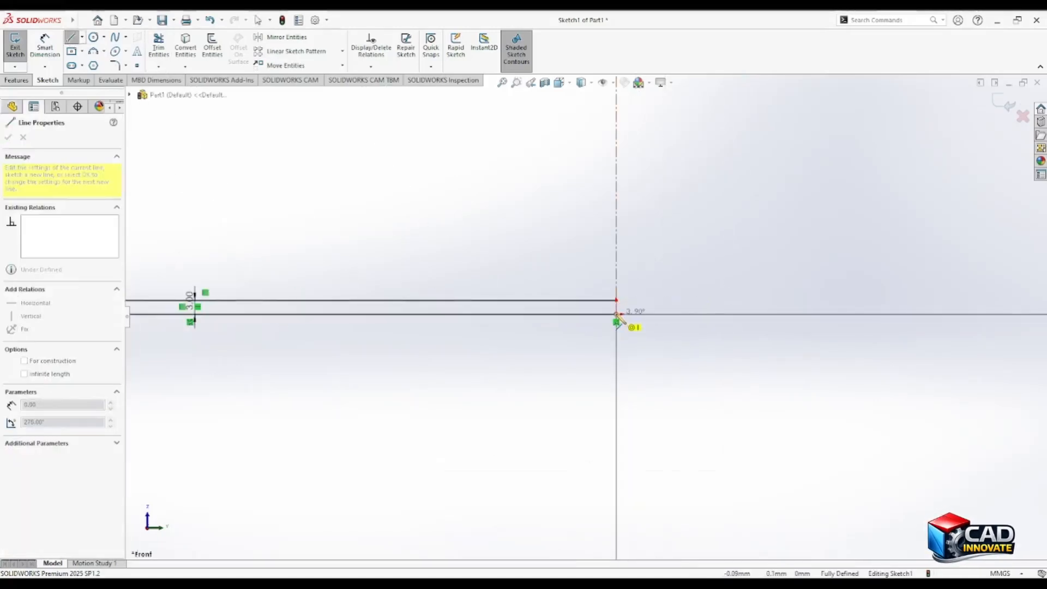
pyautogui.press('Escape')
# Revolve the closed profile 360° about the vertical centerline.
pyautogui.scroll(6, 791, 402)
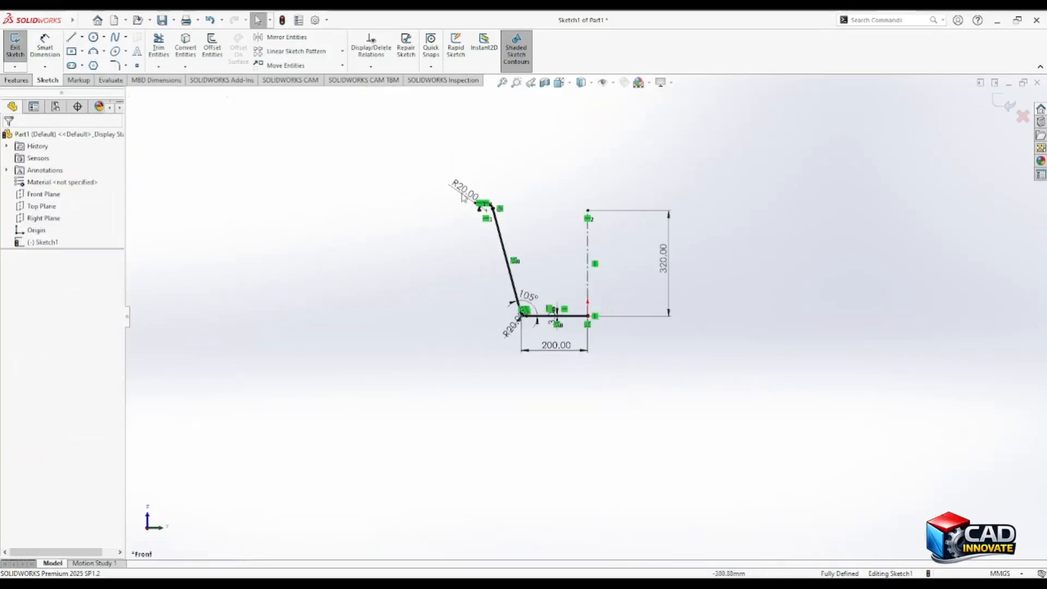
pyautogui.scroll(-2, 537, 264)
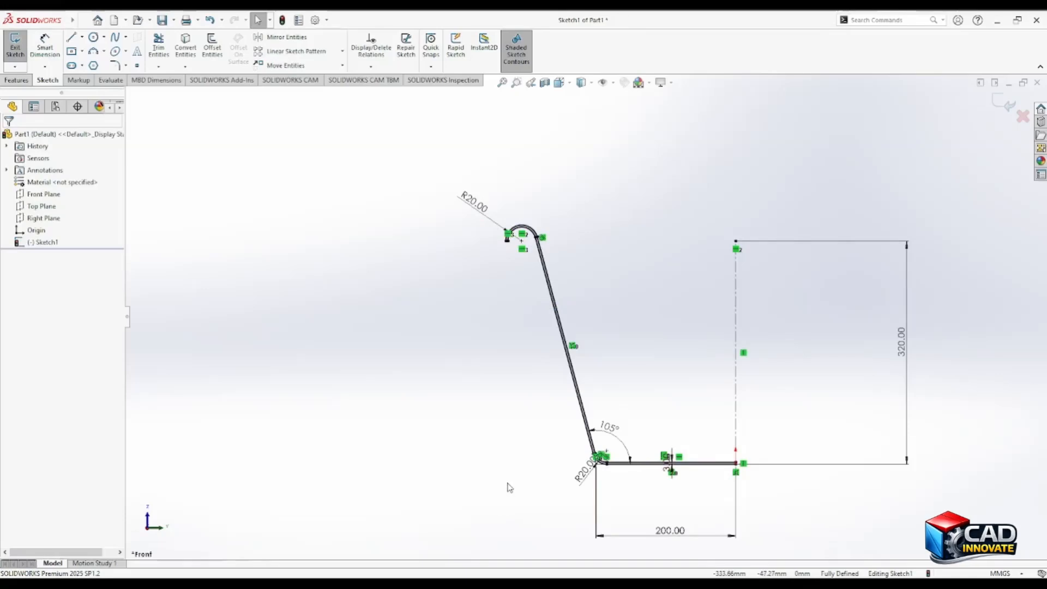
pyautogui.click(121, 82)
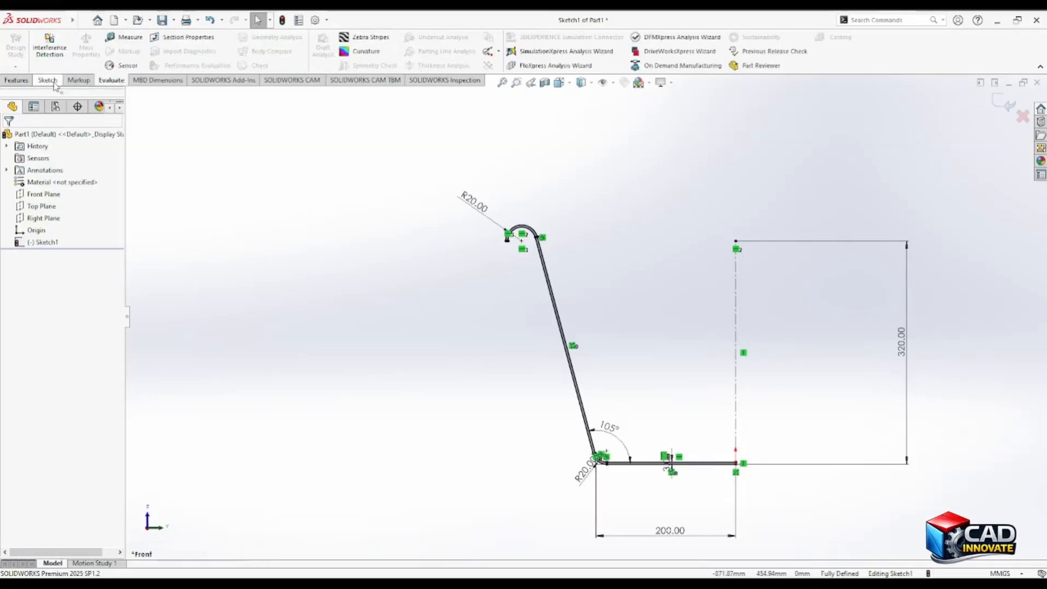
pyautogui.click(17, 82)
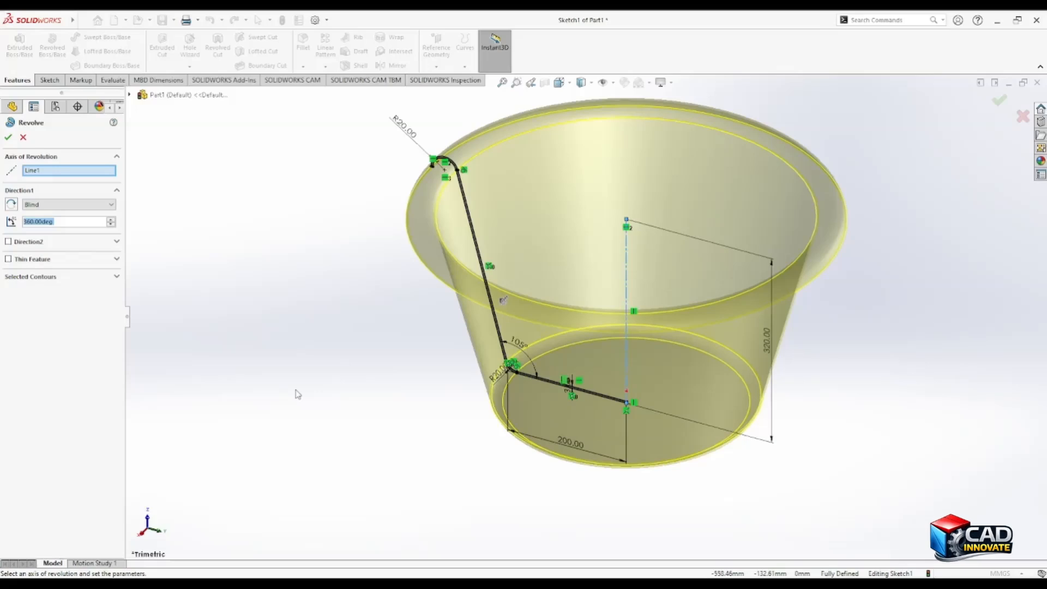
pyautogui.click(8, 137)
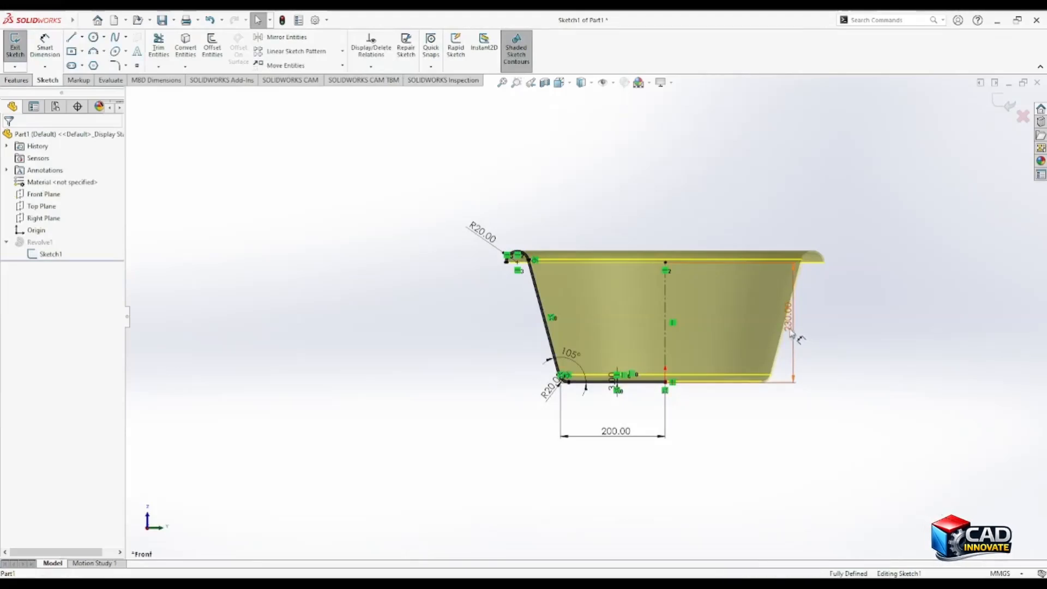
# Set the revolve sketch's vertical height dimension to 180 mm and exit the sketch.
pyautogui.doubleClick(791, 333)
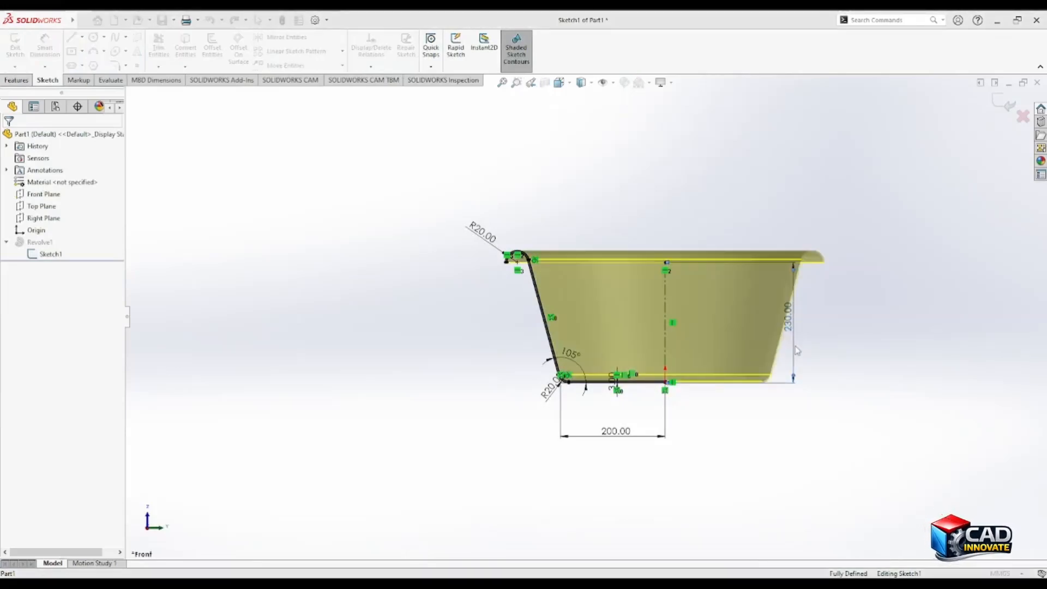
pyautogui.click(796, 349)
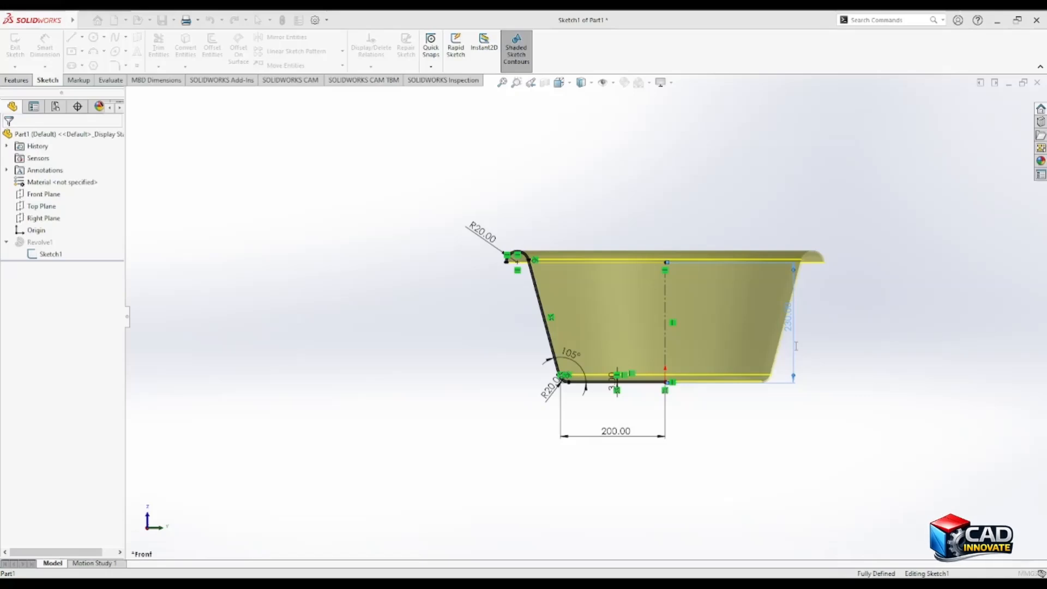
pyautogui.write('180.00mm')
pyautogui.press('Return')
pyautogui.click(997, 106)
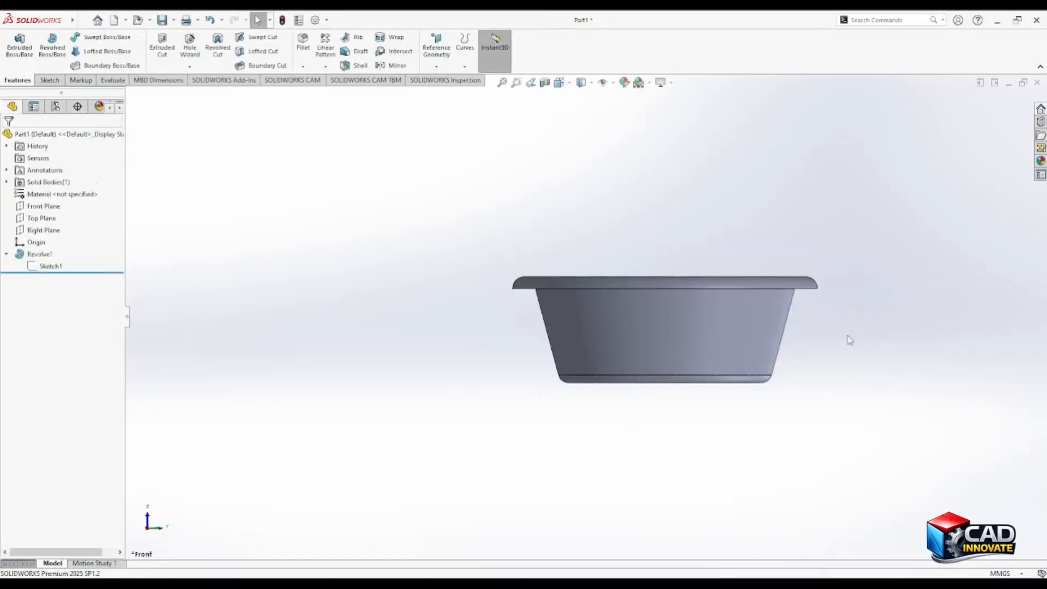
# Set the curled rim arc's radius to 15 mm in the revolve profile sketch and rebuild the model.
pyautogui.moveTo(754, 318); pyautogui.dragTo(745, 353, button='middle')
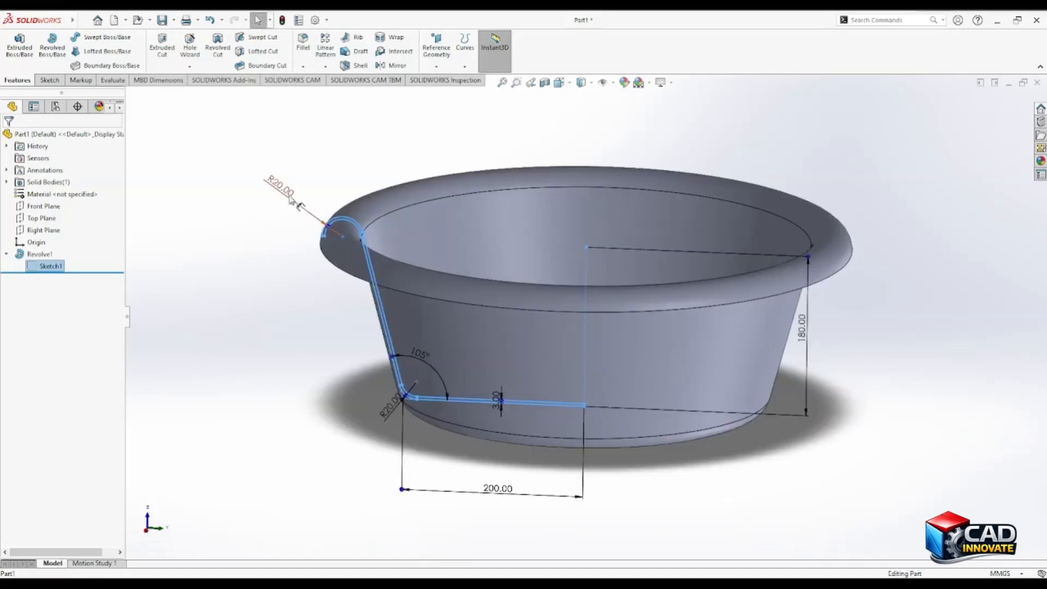
pyautogui.doubleClick(288, 194)
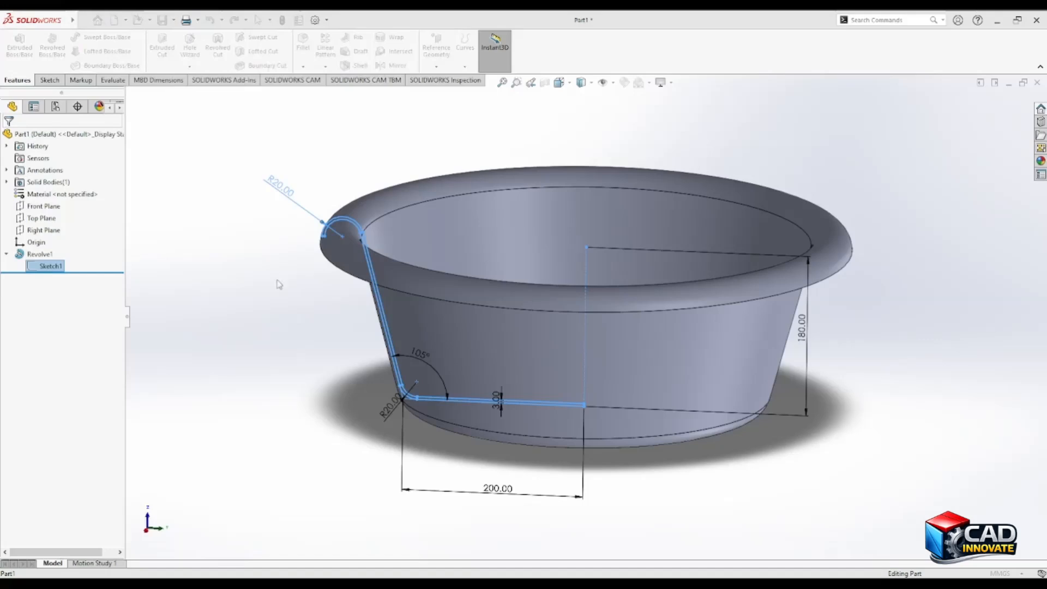
pyautogui.click(284, 359)
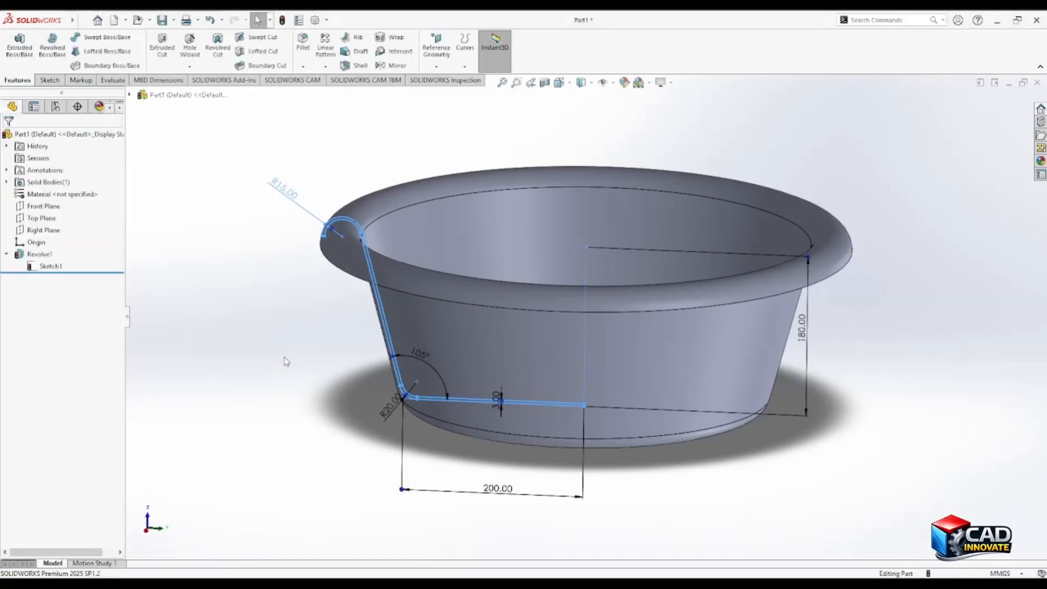
pyautogui.click(282, 20)
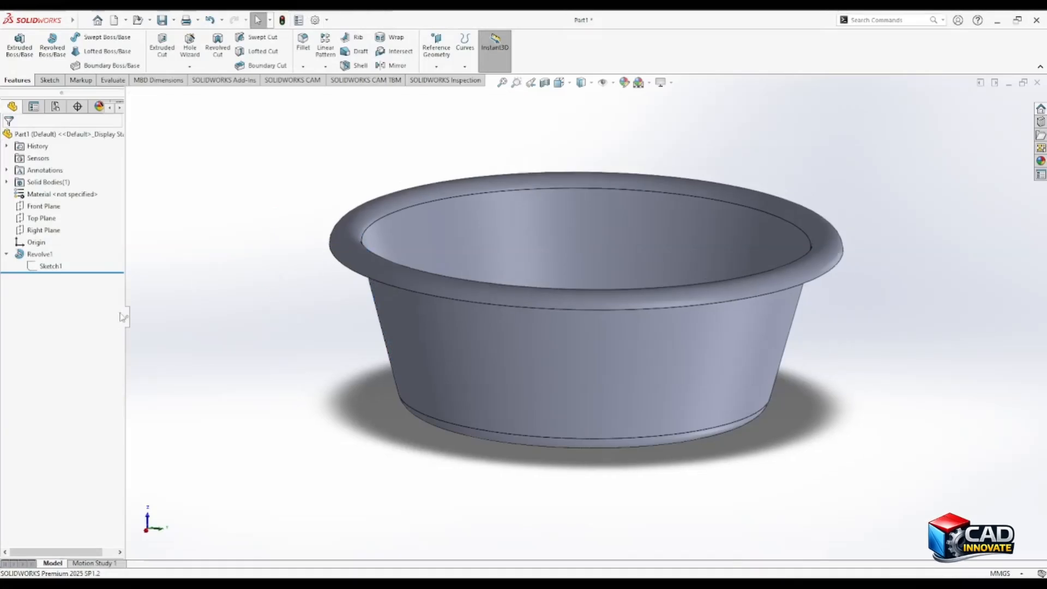
pyautogui.click(33, 266)
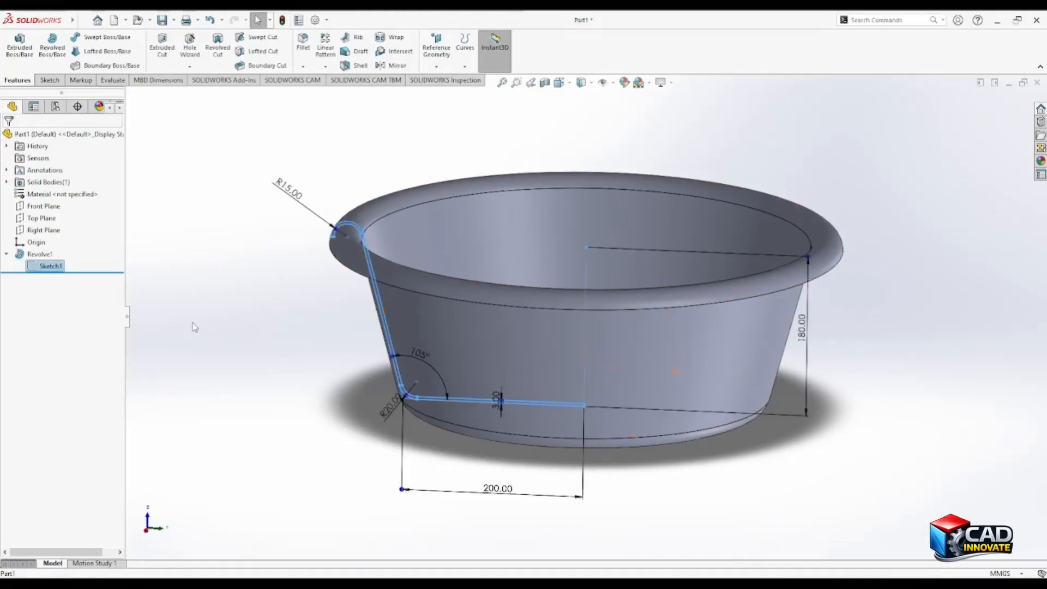
pyautogui.moveTo(194, 326); pyautogui.dragTo(209, 342, button='middle')
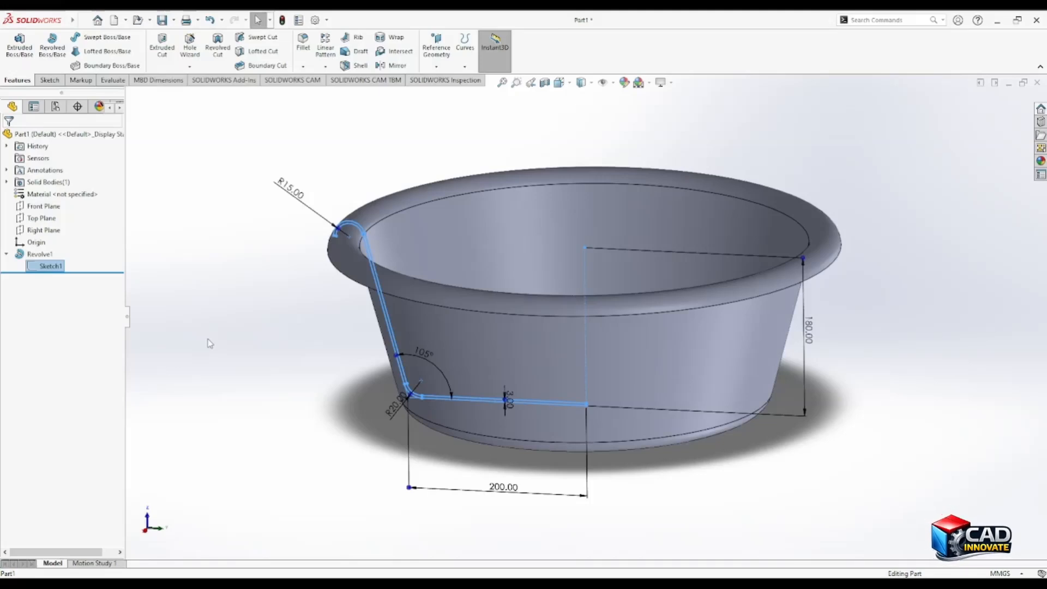
pyautogui.click(208, 339)
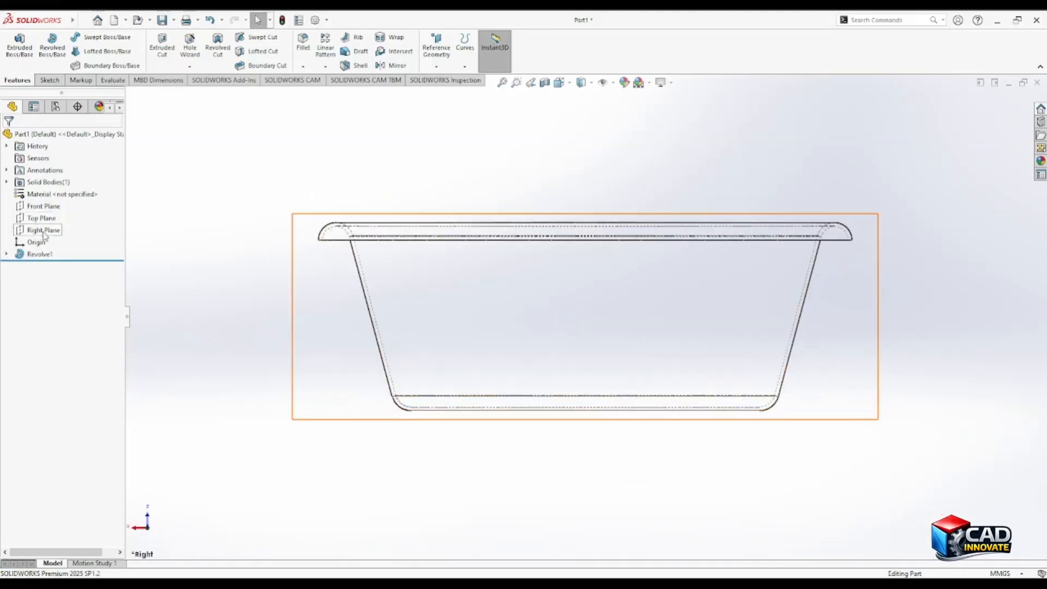
# Start a sketch on the Front Plane and convert the first revolve's profile sketch into it.
pyautogui.click(48, 206)
pyautogui.click(54, 197)
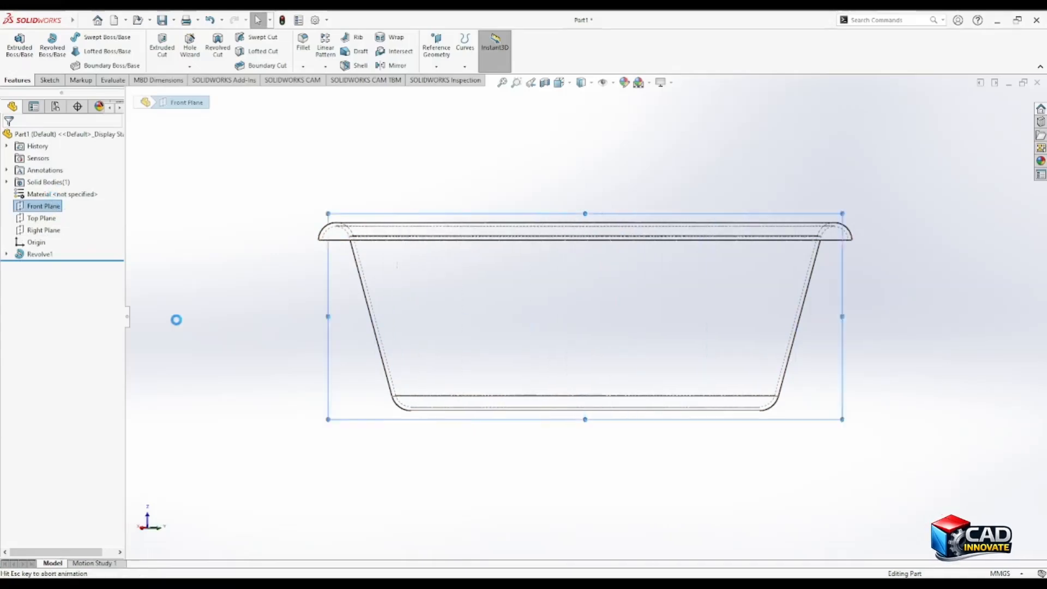
pyautogui.click(7, 254)
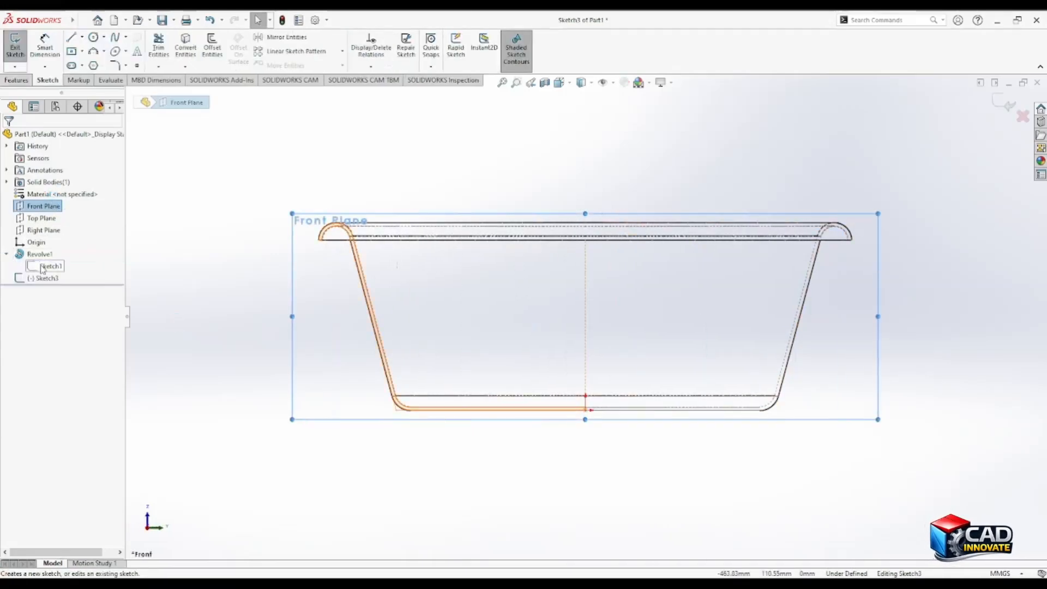
pyautogui.click(44, 266)
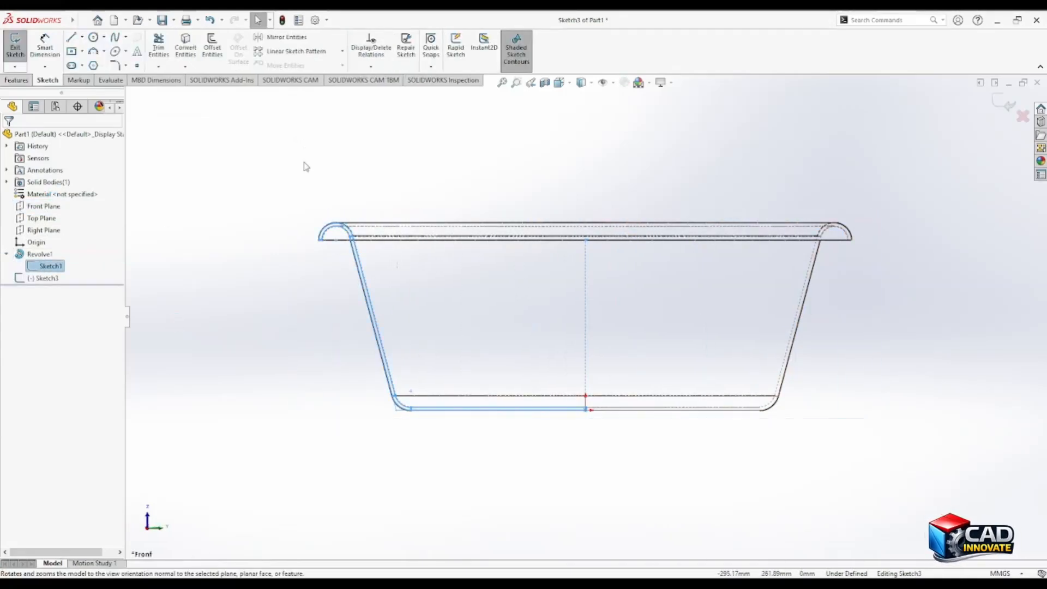
pyautogui.click(185, 46)
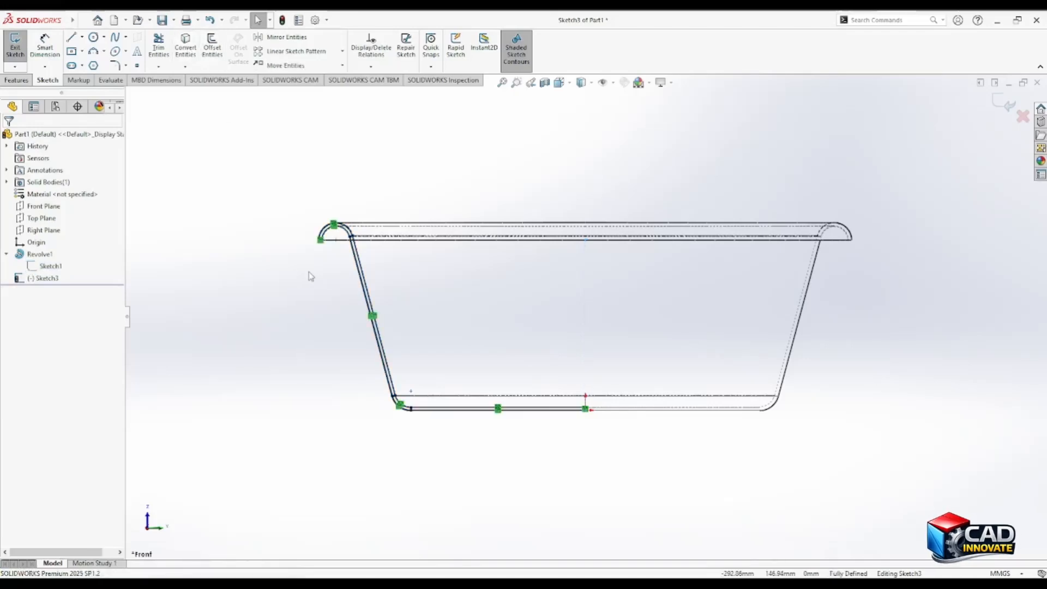
# Draw a horizontal line from the lip's free end across the underside of the curl to the tub wall.
pyautogui.scroll(-6, 309, 275)
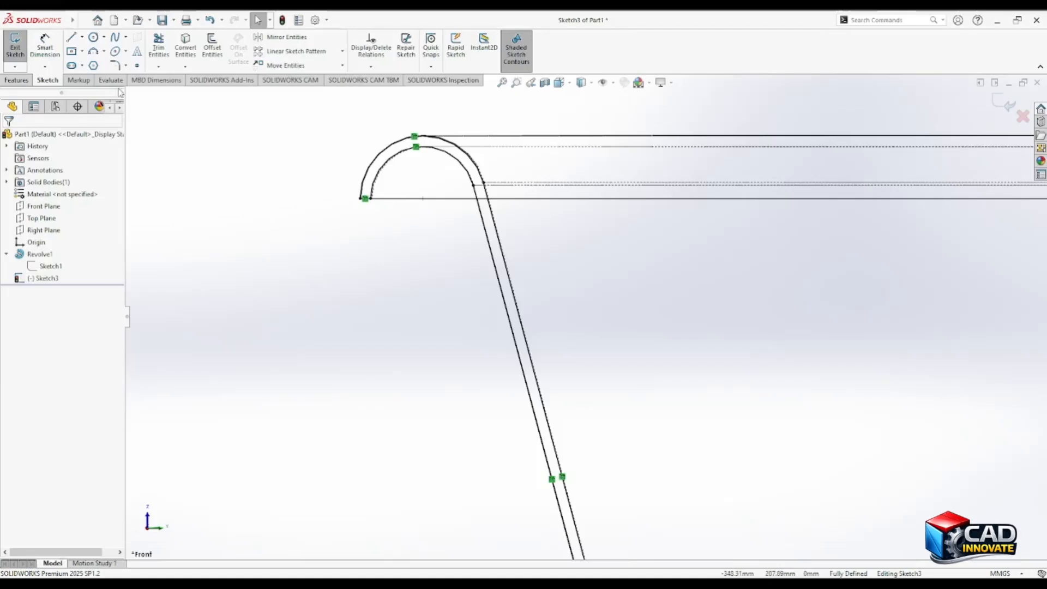
pyautogui.click(74, 40)
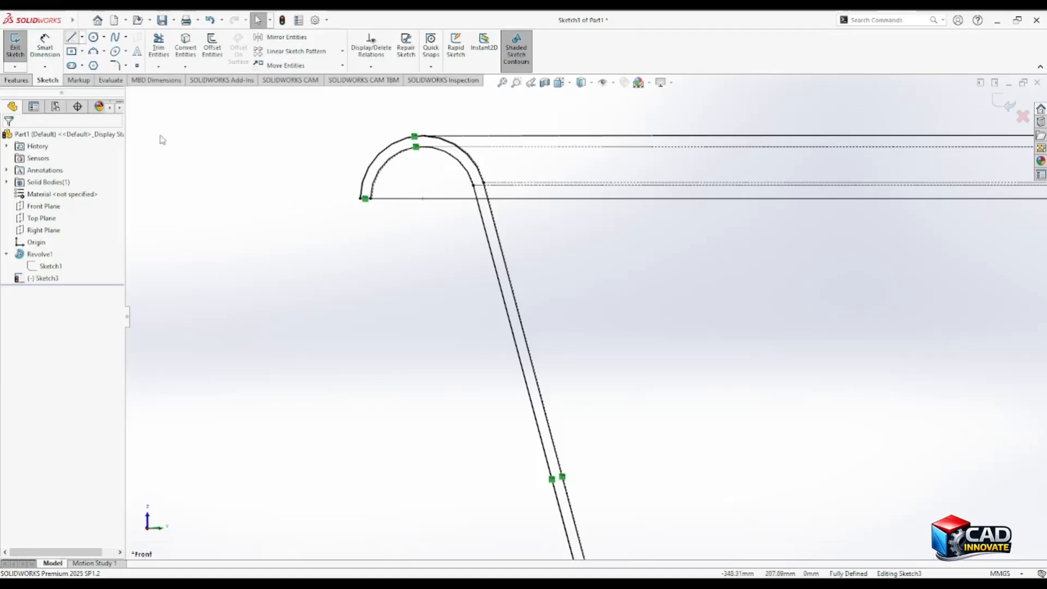
pyautogui.click(366, 199)
pyautogui.scroll(-3, 381, 210)
pyautogui.click(633, 325)
pyautogui.press('Escape')
pyautogui.scroll(3, 604, 375)
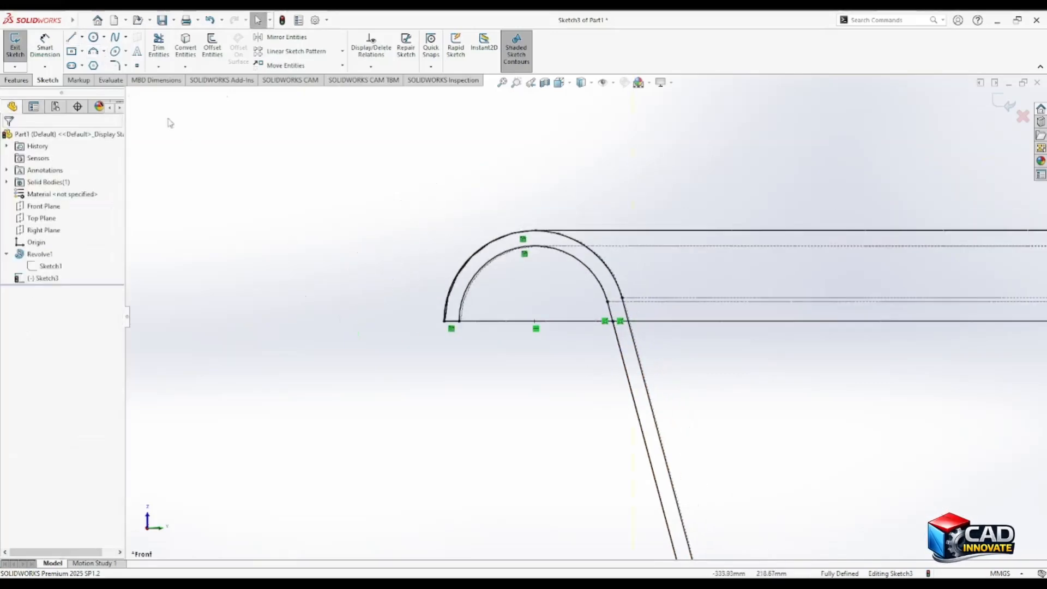
# Trim away the lip's outer arc and the wall lines below the horizontal line under the curl.
pyautogui.click(158, 46)
pyautogui.moveTo(386, 218); pyautogui.dragTo(483, 254)
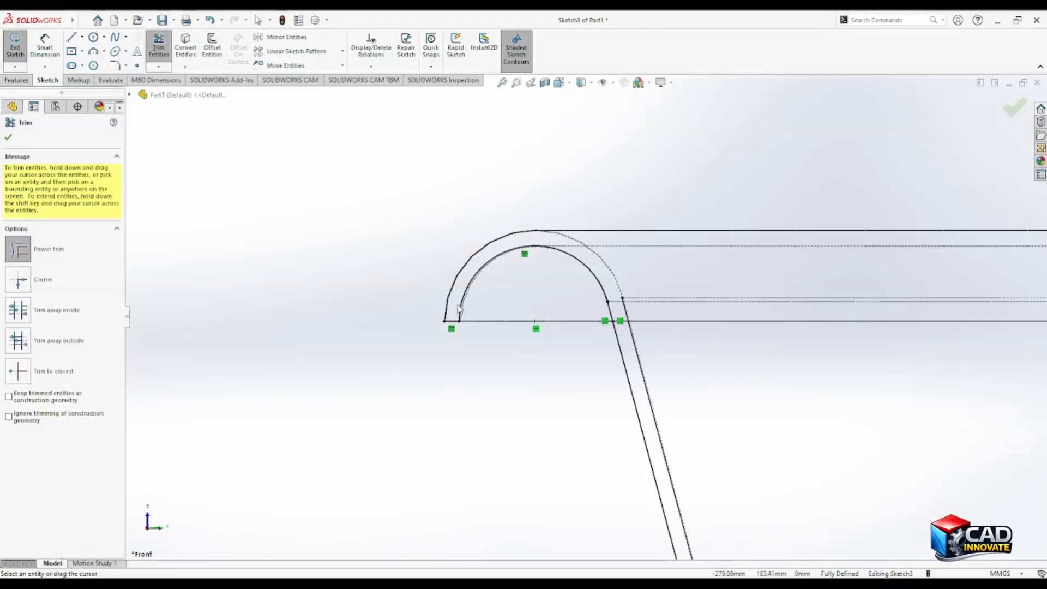
pyautogui.moveTo(653, 414)
pyautogui.mouseDown()
pyautogui.moveTo(717, 391)
pyautogui.moveTo(678, 289)
pyautogui.mouseUp()
pyautogui.scroll(9, 681, 349)
pyautogui.scroll(-7, 668, 425)
pyautogui.scroll(4, 666, 424)
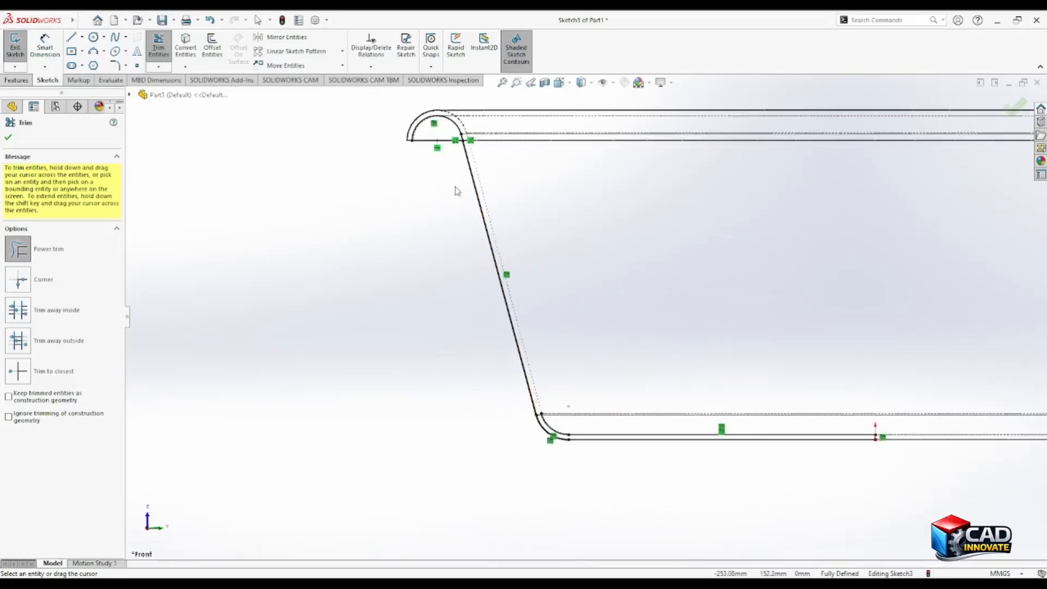
pyautogui.scroll(-3, 457, 191)
pyautogui.moveTo(446, 248); pyautogui.dragTo(537, 224)
pyautogui.scroll(5, 576, 301)
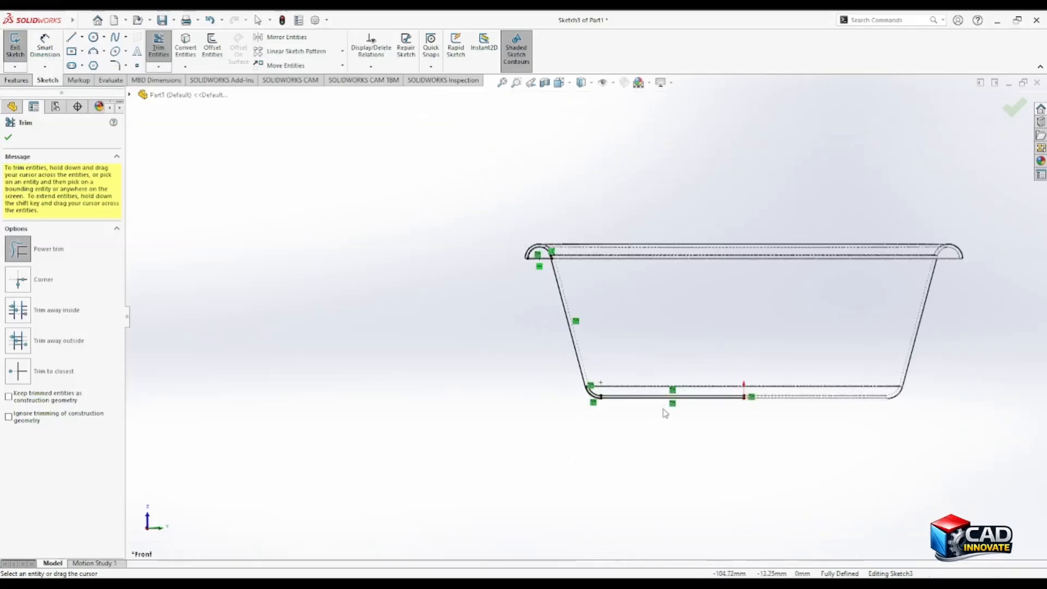
# Trim away the lower corner arcs, the base lines and the short closing line at the origin, leaving only the lip's rib profile.
pyautogui.moveTo(634, 358); pyautogui.dragTo(578, 411)
pyautogui.moveTo(654, 438); pyautogui.dragTo(737, 421)
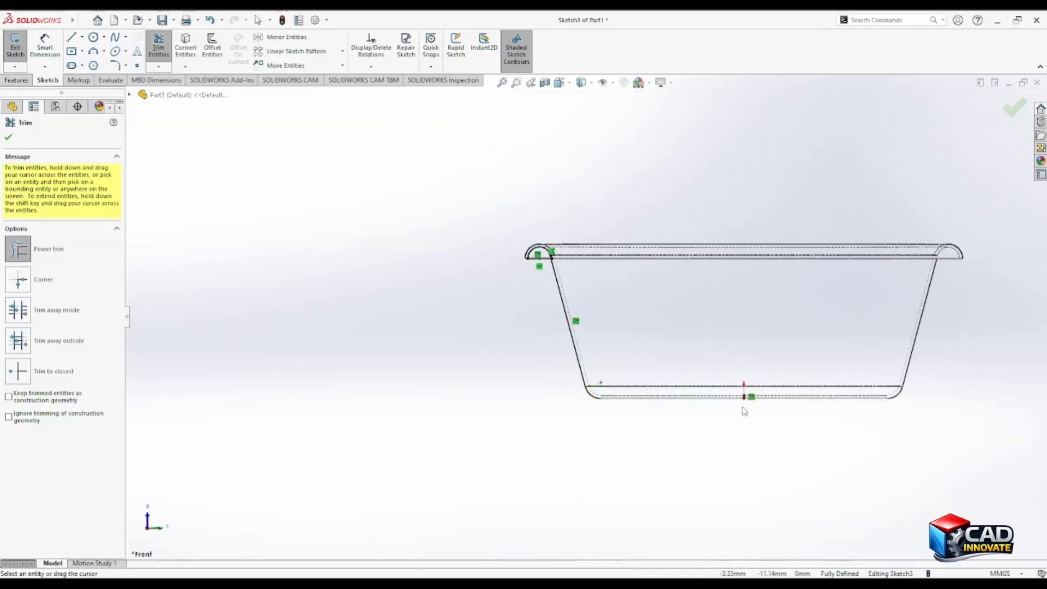
pyautogui.scroll(-5, 737, 421)
pyautogui.scroll(8, 739, 411)
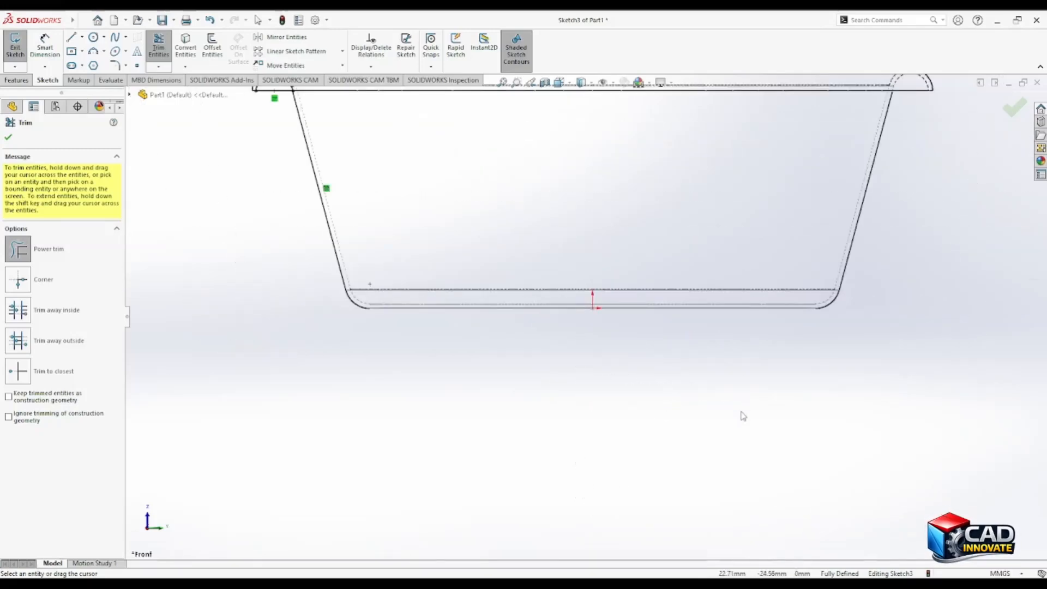
pyautogui.scroll(-8, 480, 193)
pyautogui.scroll(5, 424, 388)
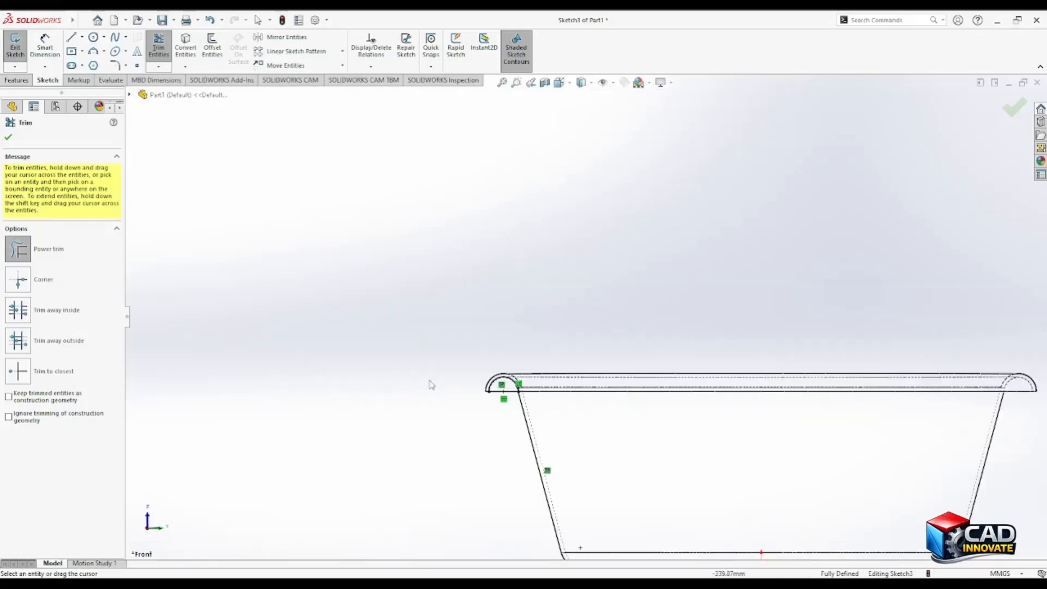
pyautogui.scroll(-5, 525, 388)
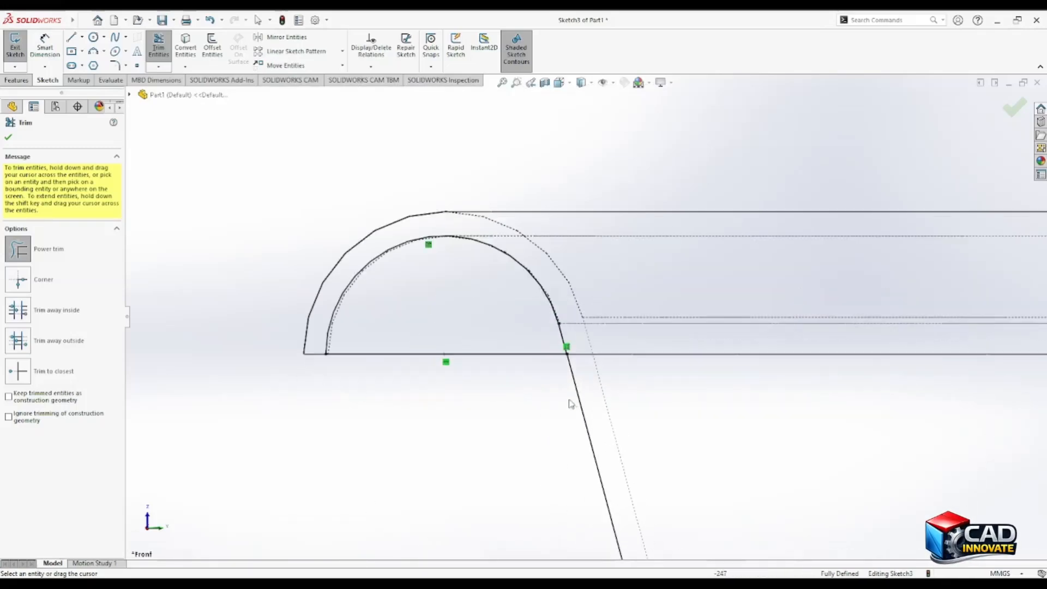
pyautogui.scroll(-2, 567, 349)
pyautogui.scroll(5, 572, 344)
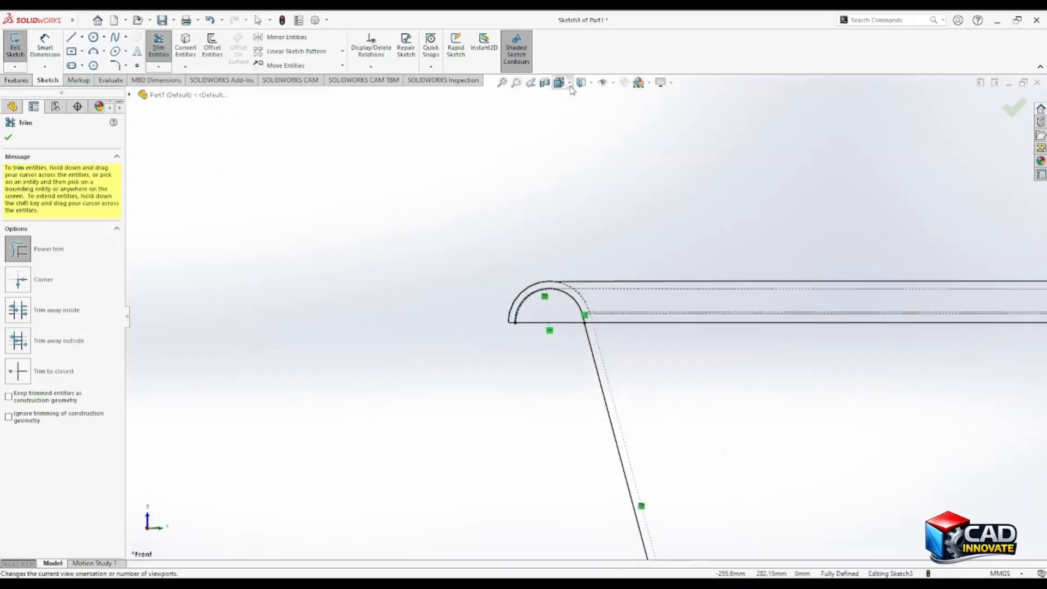
# Switch the display to shaded with edges and sketch a vertical centerline from the origin to above the rim.
pyautogui.click(591, 85)
pyautogui.click(583, 99)
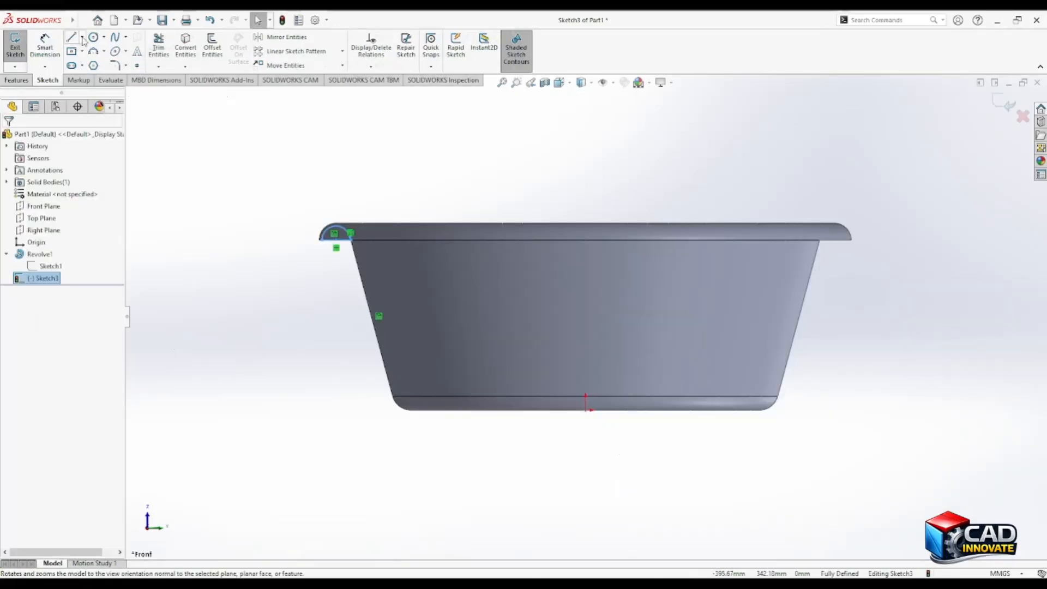
pyautogui.click(82, 37)
pyautogui.click(98, 63)
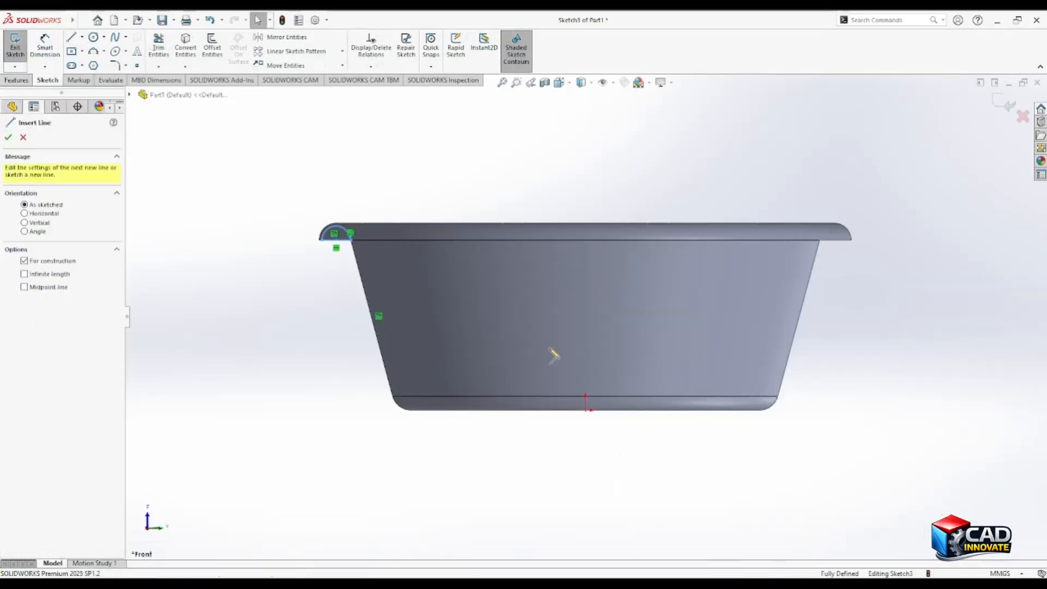
pyautogui.click(585, 410)
pyautogui.click(585, 204)
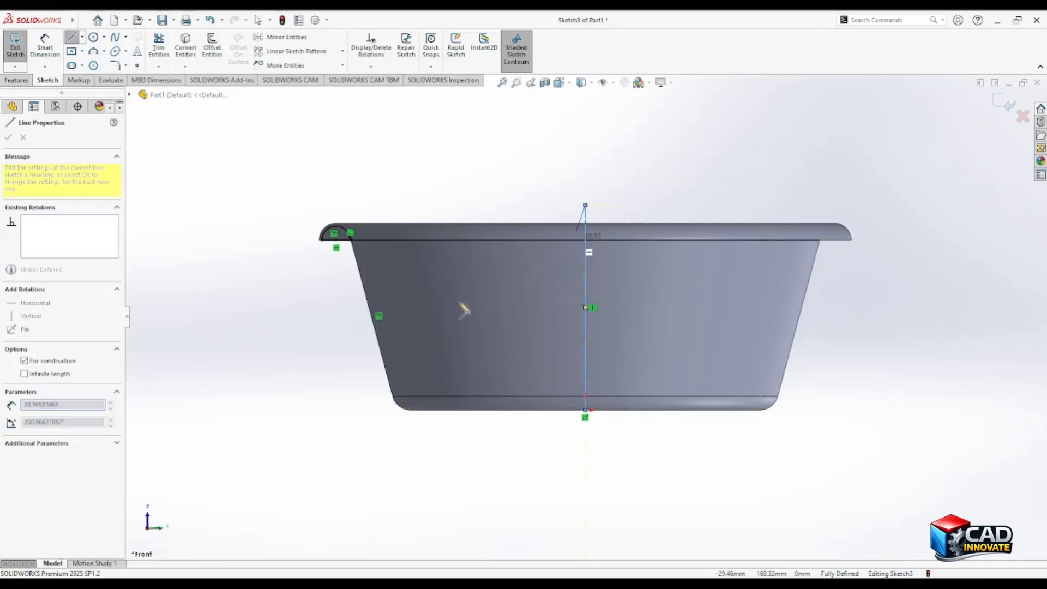
pyautogui.press('Escape')
# Revolve the lip rib profile 2° as Mid Plane about the vertical centerline, with the result merged.
pyautogui.scroll(-3, 268, 284)
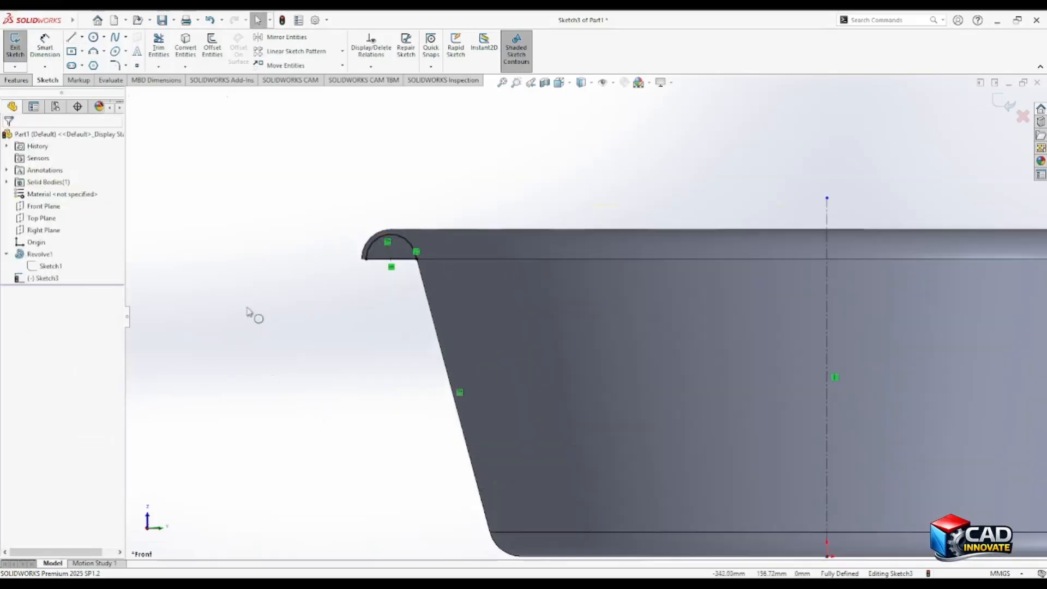
pyautogui.click(47, 278)
pyautogui.click(17, 80)
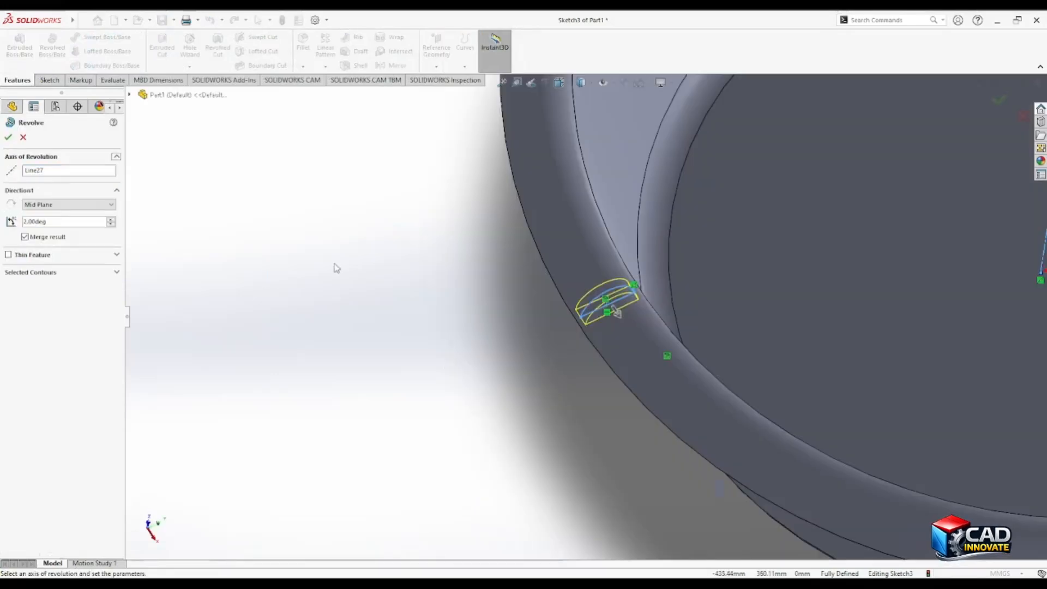
pyautogui.click(8, 137)
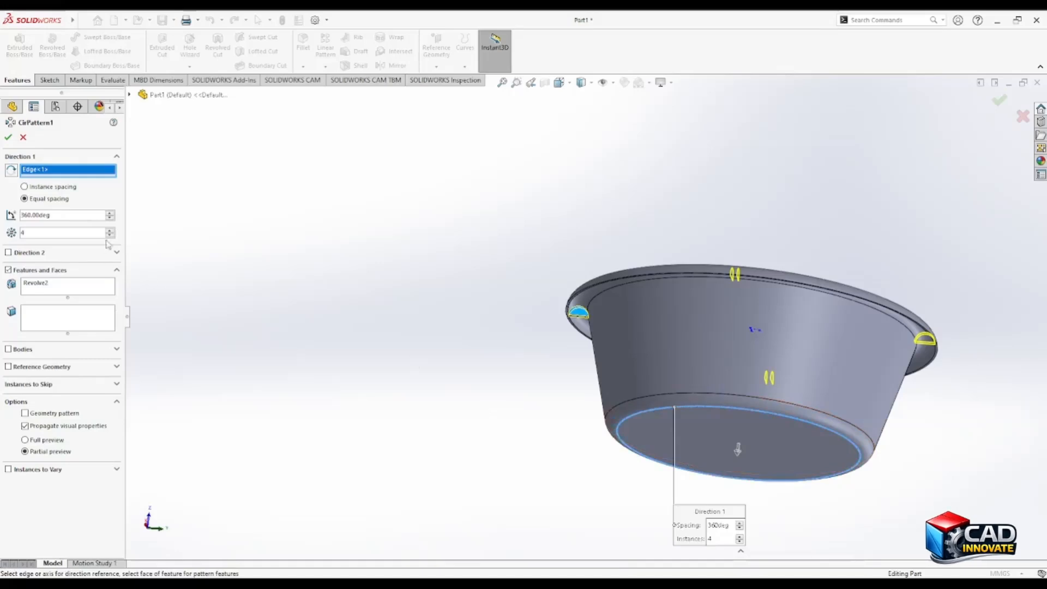
# Create a circular pattern of 12 equally spaced ribs over 360° around the base's circular edge.
pyautogui.click(109, 230)
pyautogui.click(109, 230)
pyautogui.click(109, 231)
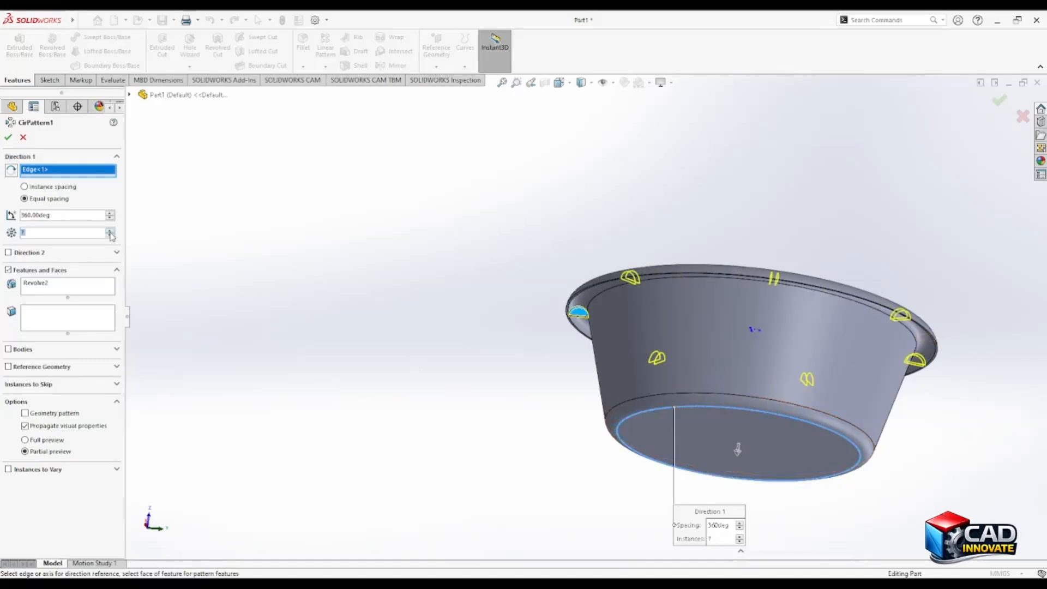
pyautogui.click(109, 231)
pyautogui.click(109, 231)
pyautogui.click(109, 231)
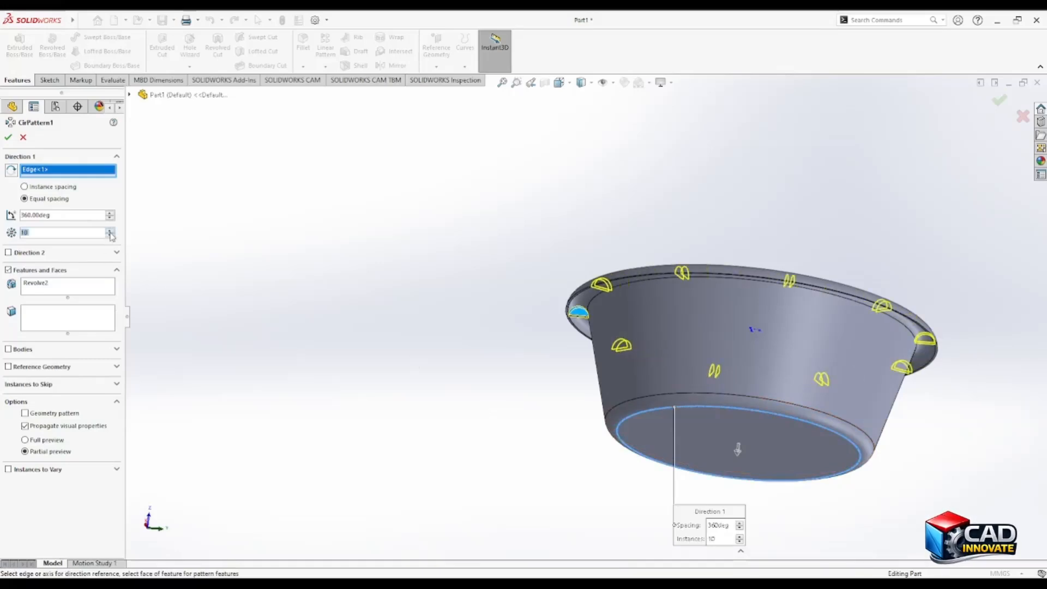
pyautogui.click(109, 231)
pyautogui.click(110, 231)
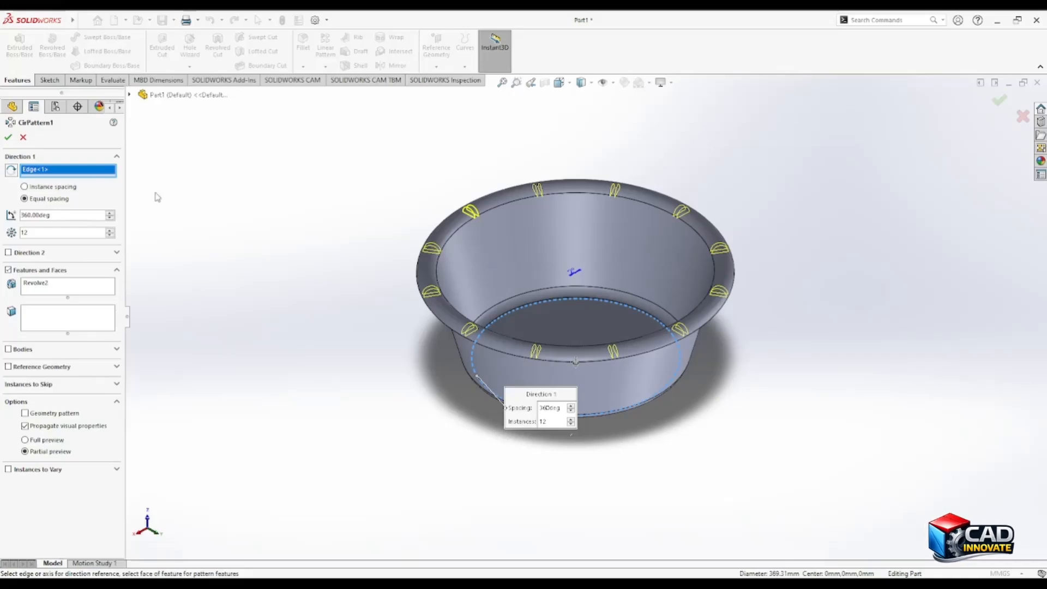
pyautogui.click(7, 138)
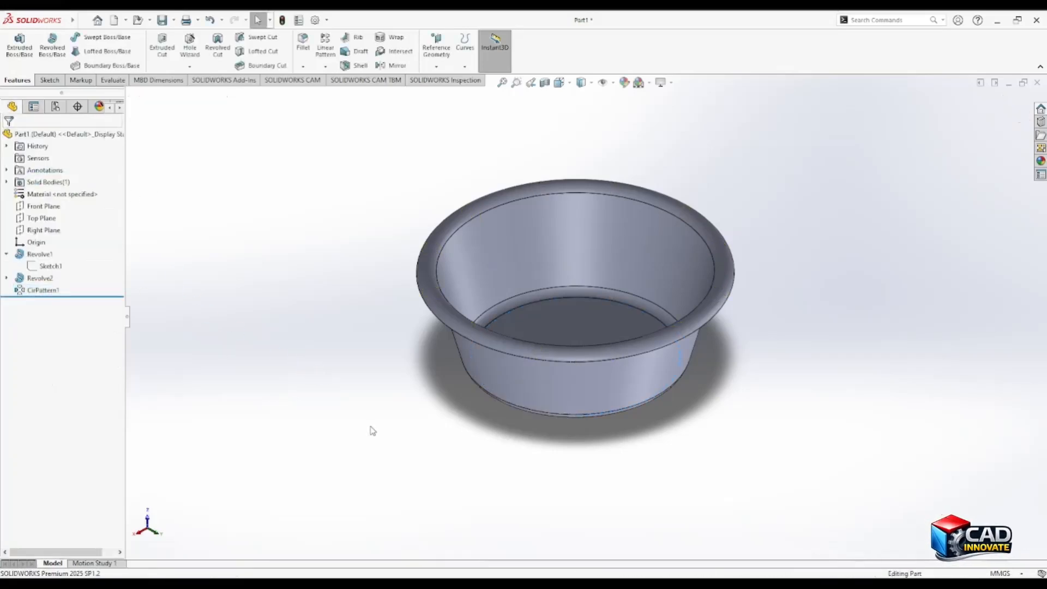
# Edit the rib's revolve feature and reduce its mid-plane angle to 1°.
pyautogui.moveTo(372, 431); pyautogui.dragTo(374, 234, button='middle')
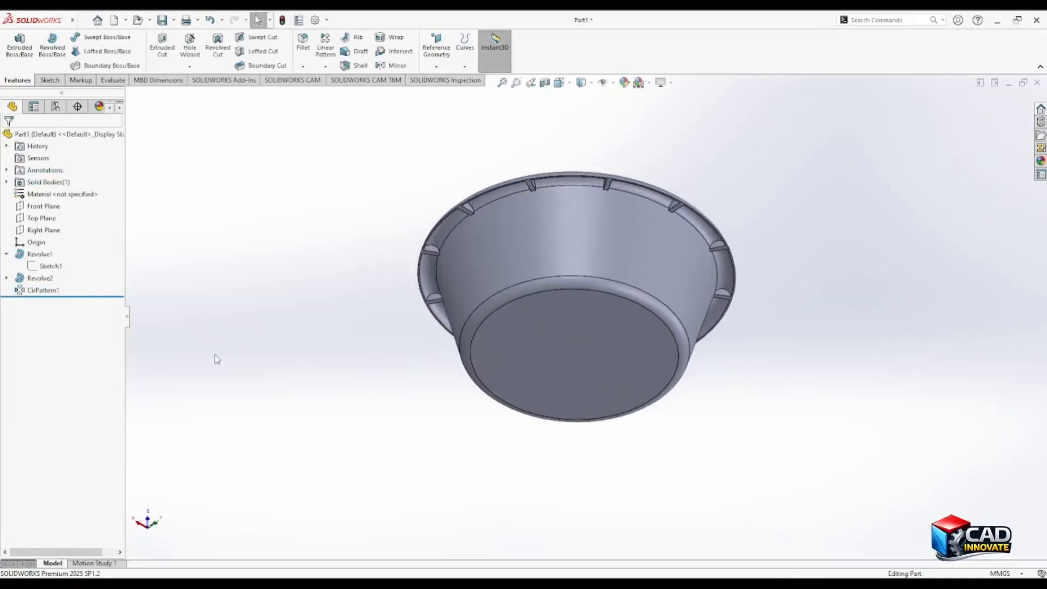
pyautogui.scroll(-10, 425, 277)
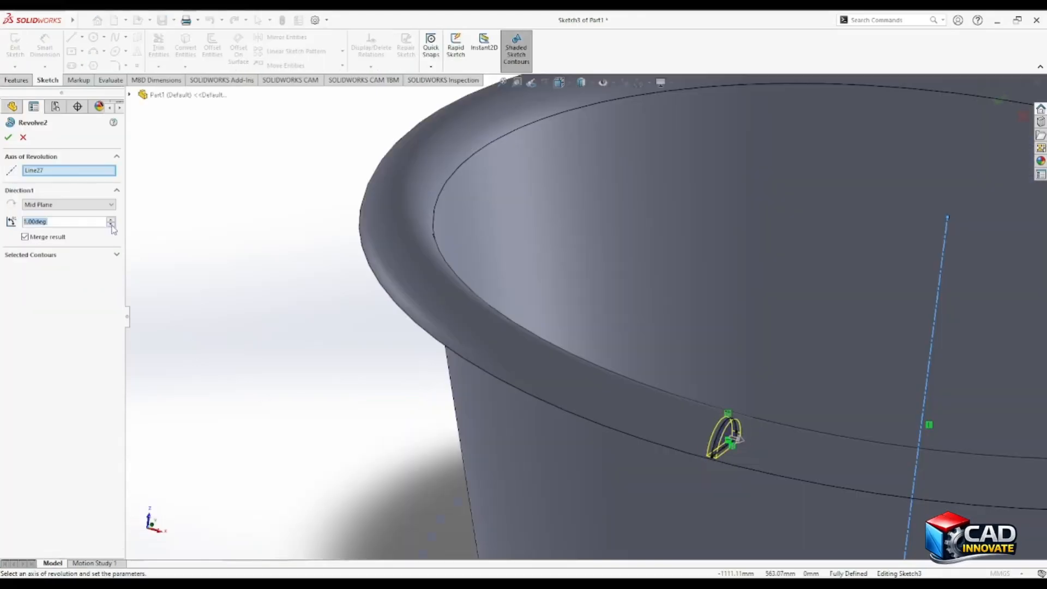
pyautogui.click(8, 137)
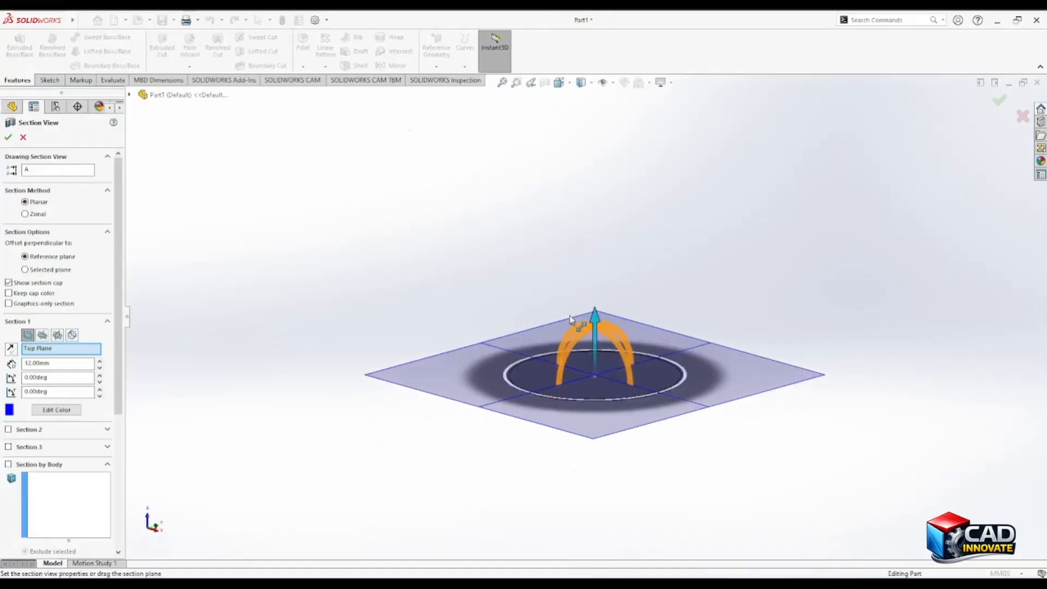
# Examine the ribs in a section view by moving the Top Plane section up through the tub.
pyautogui.moveTo(573, 320); pyautogui.dragTo(561, 79)
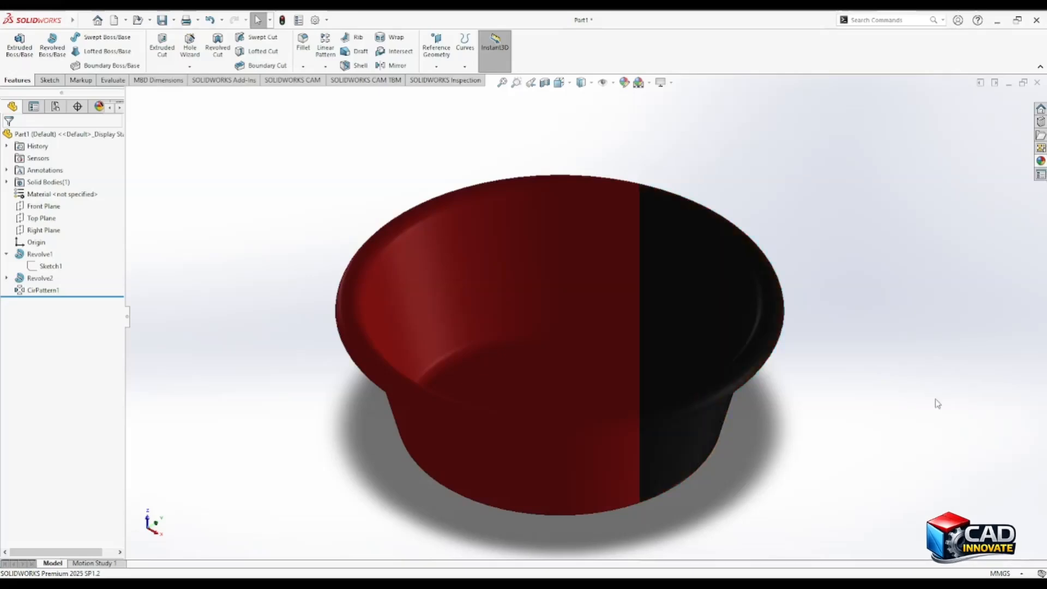
# Display the tub shaded with edges and apply a blue appearance to the whole part.
pyautogui.click(590, 85)
pyautogui.click(587, 100)
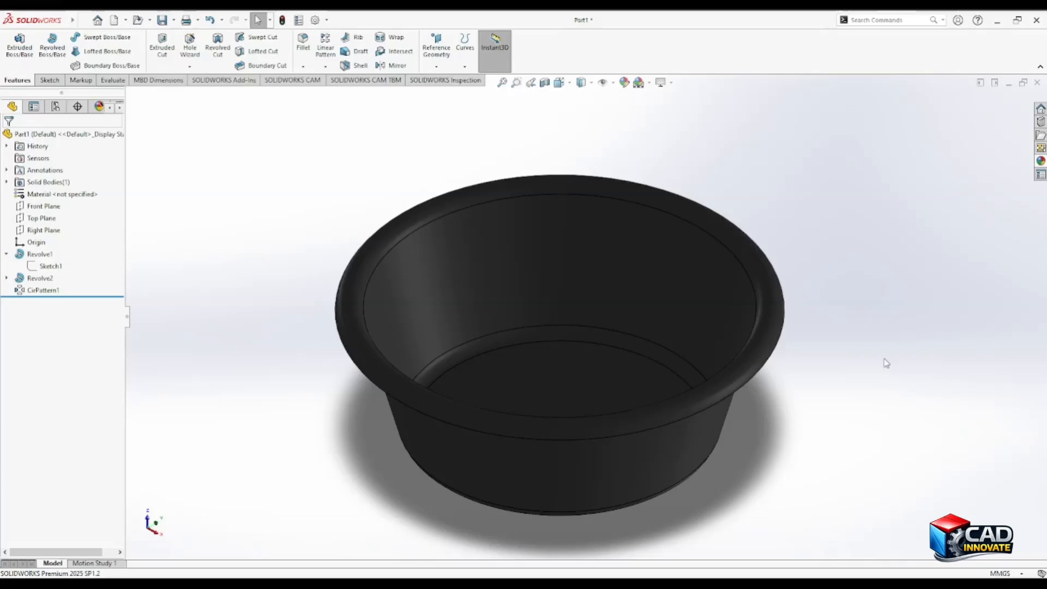
pyautogui.click(1040, 163)
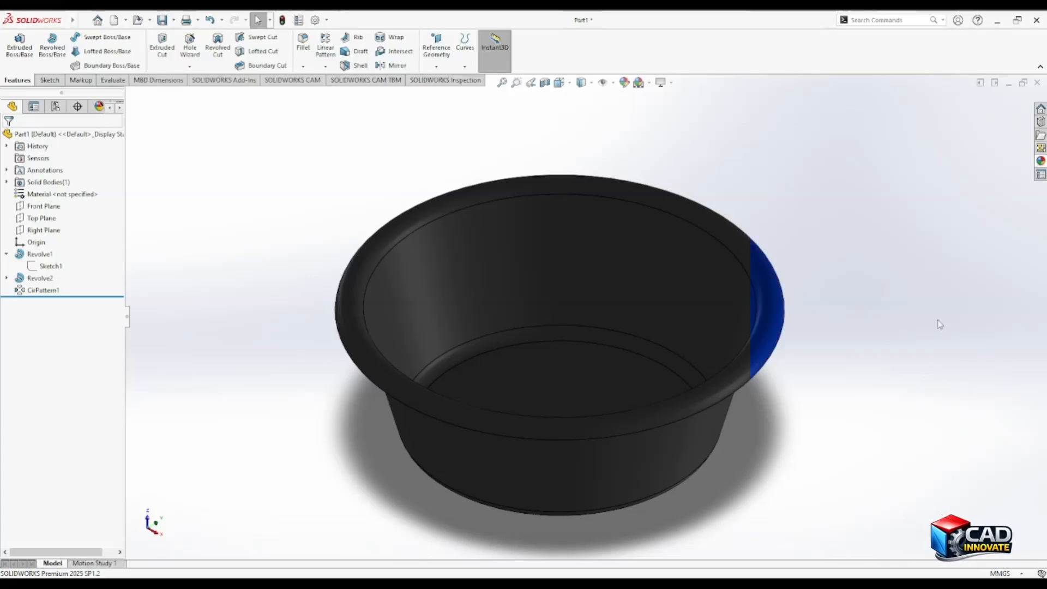
pyautogui.doubleClick(938, 339)
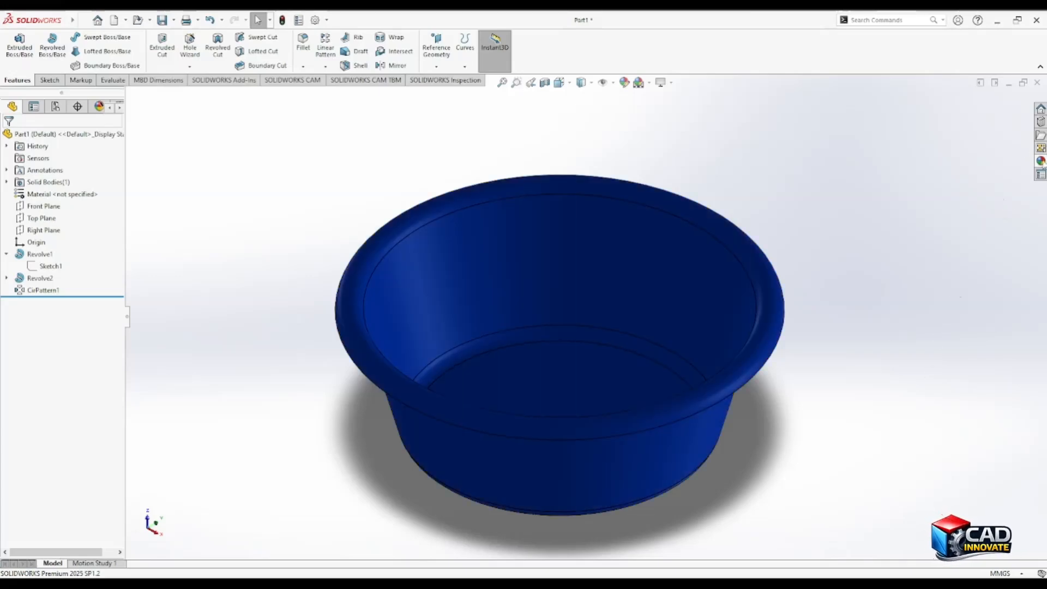